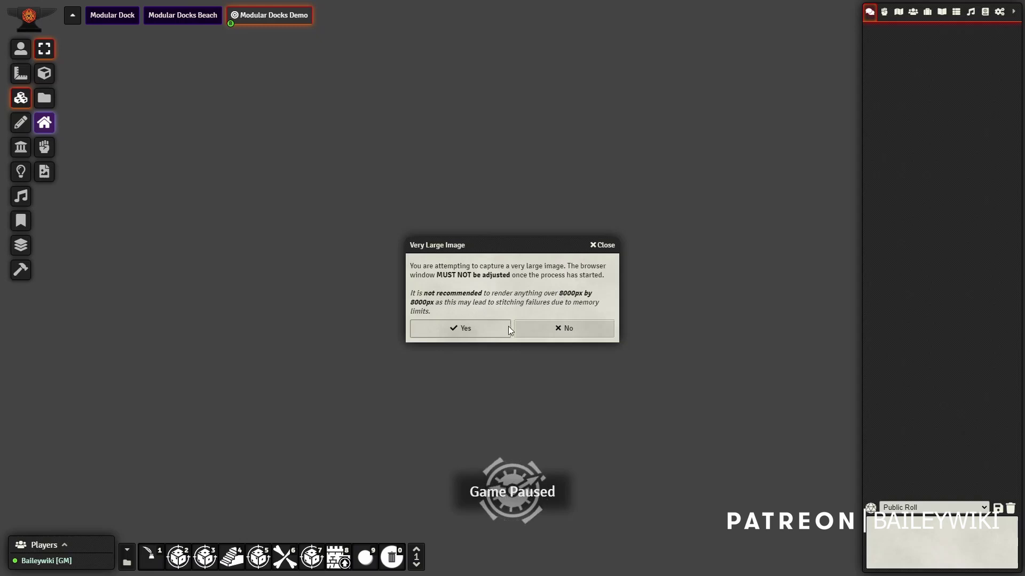
Save the flattened docks image on the server and clone the current scene using that image as background
left_click(463, 331)
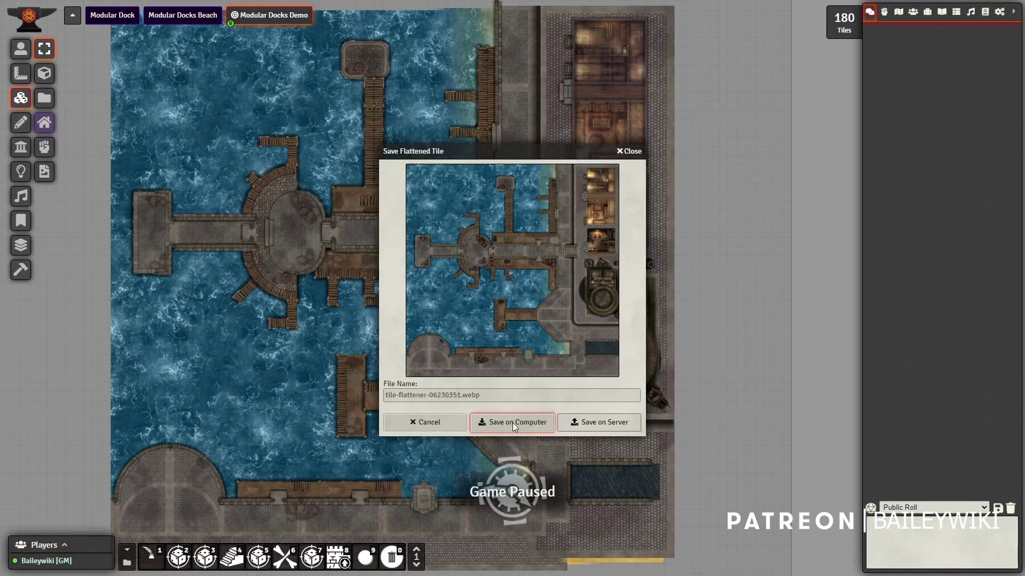
left_click(601, 421)
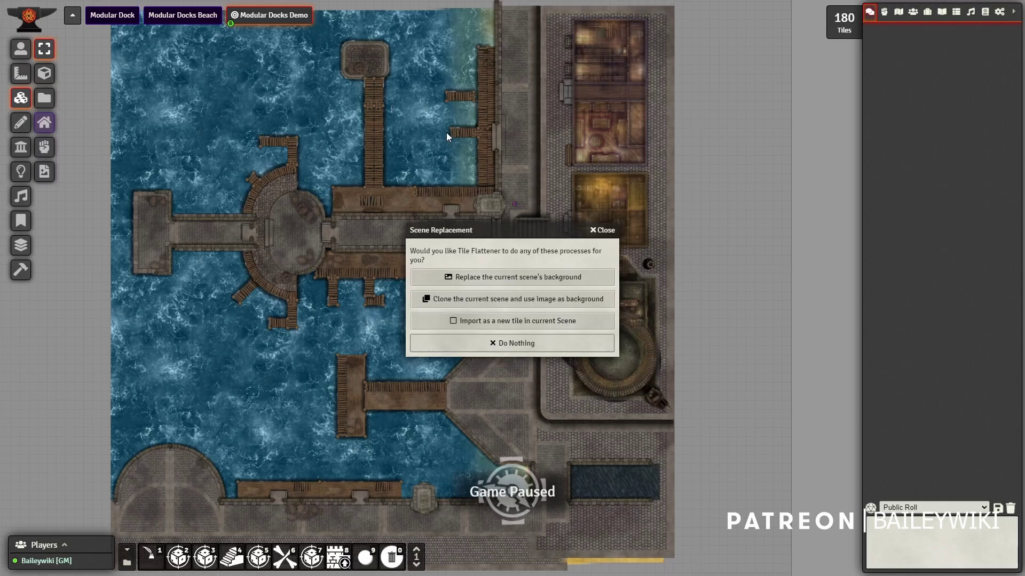
left_click(520, 300)
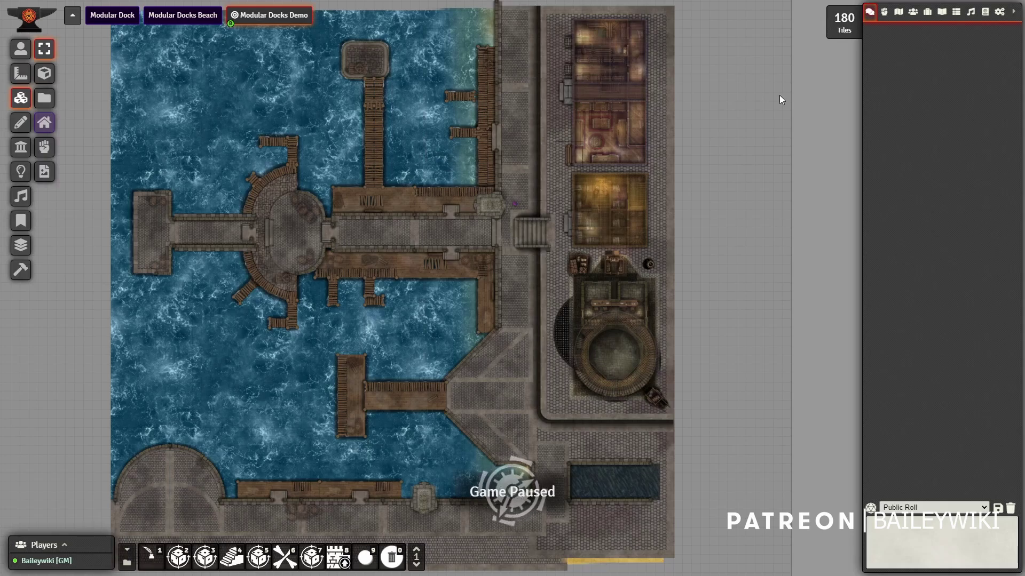
Search the scenes for "demo" and activate the Modular Docks Demo (Copy) scene that has no thumbnail
left_click(898, 13)
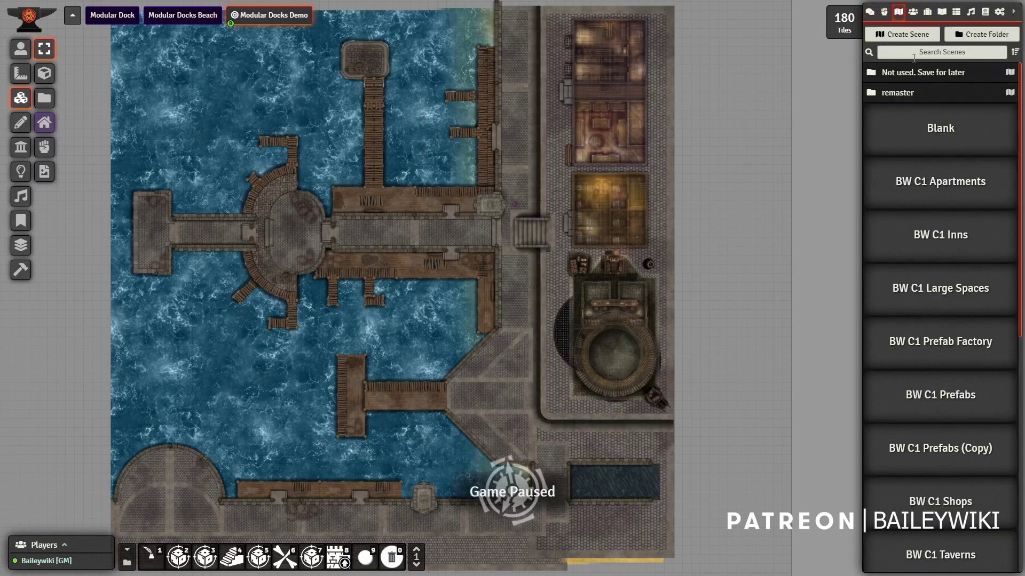
left_click(941, 52)
type("demo")
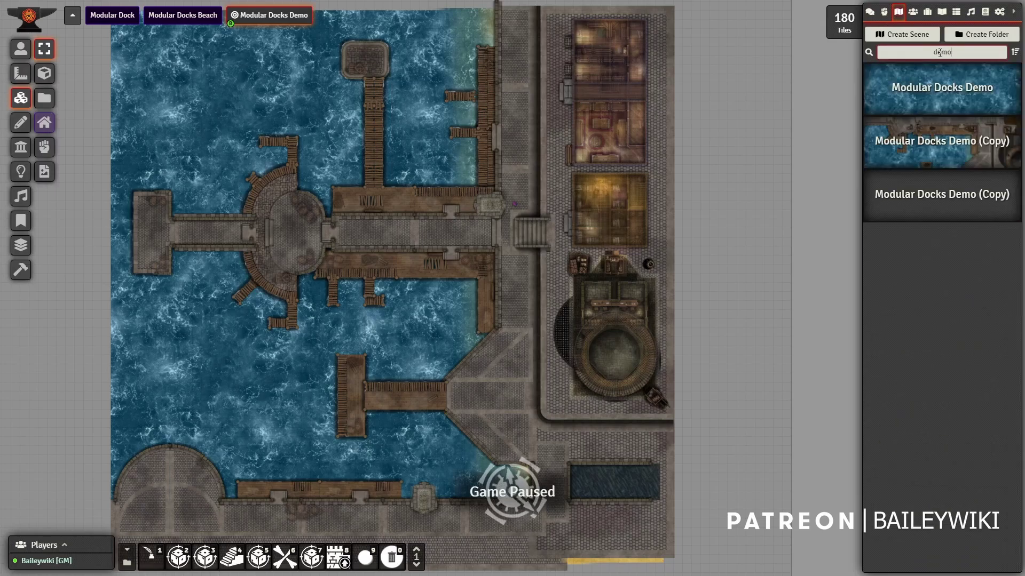
left_click(933, 196)
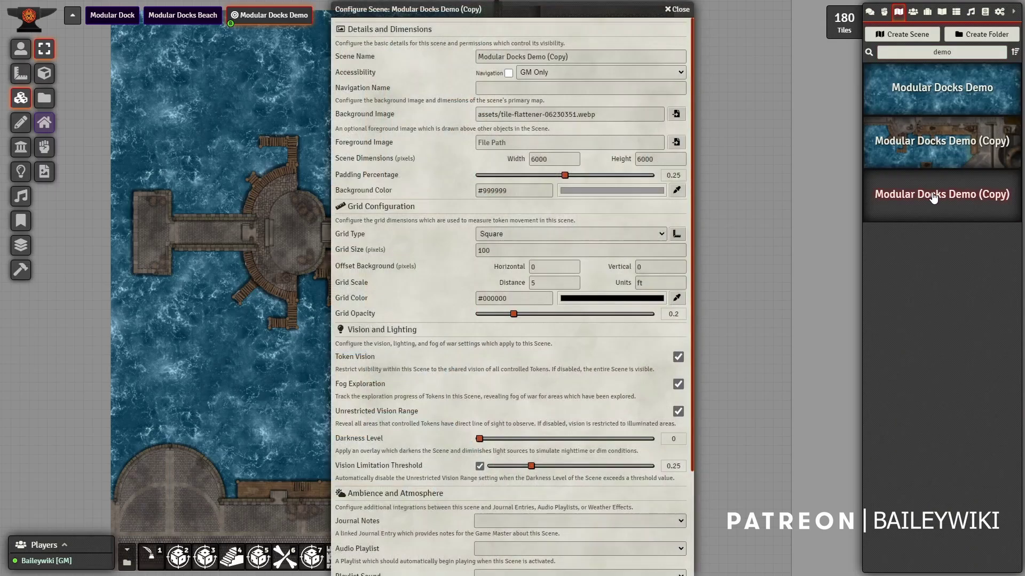
right_click(928, 197)
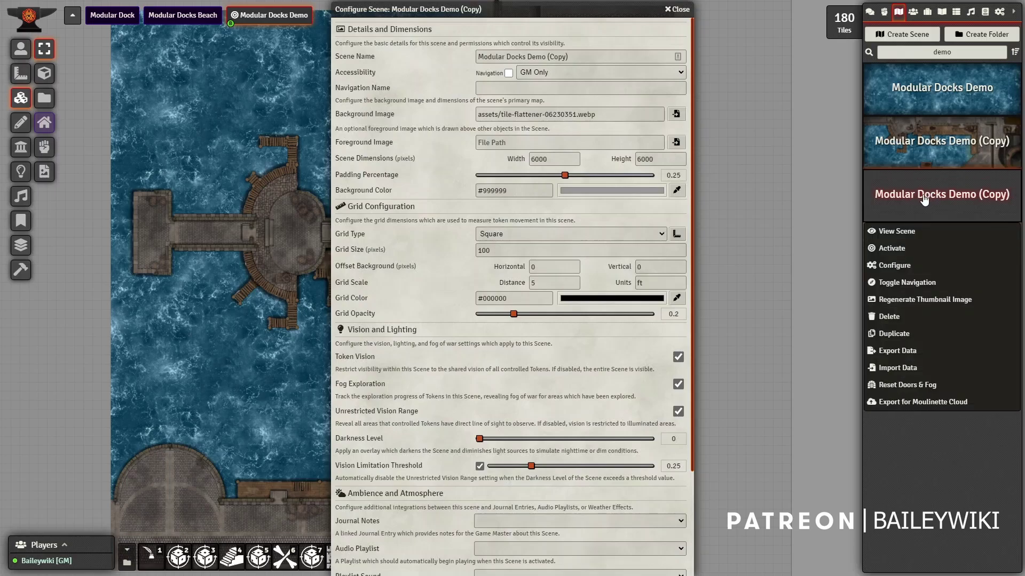
left_click(894, 247)
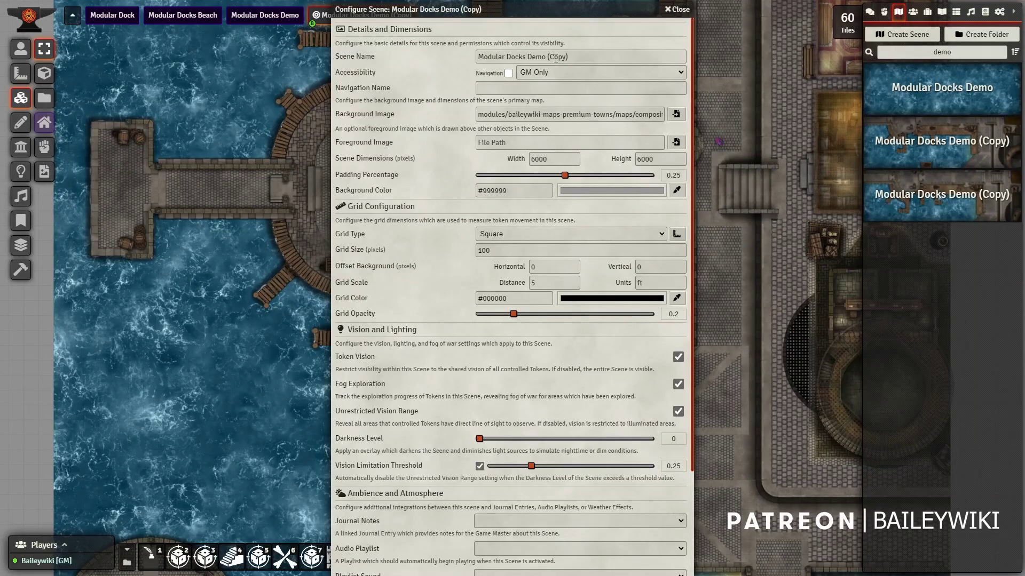
Rename the copied scene to "Modular Docks Demo (optimized)" and save its configuration
double_click(556, 57)
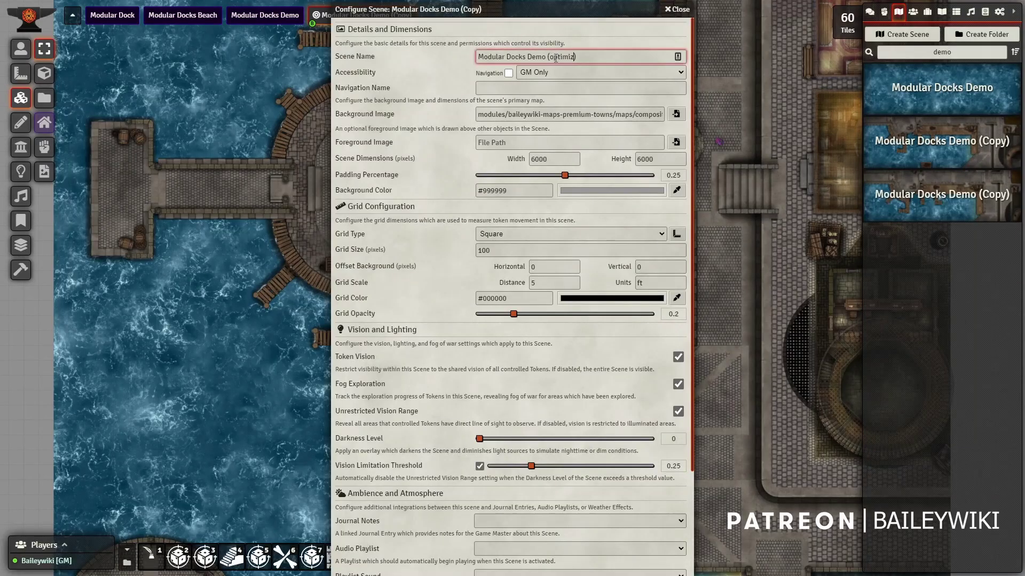
scroll(422, 480, "down", 3)
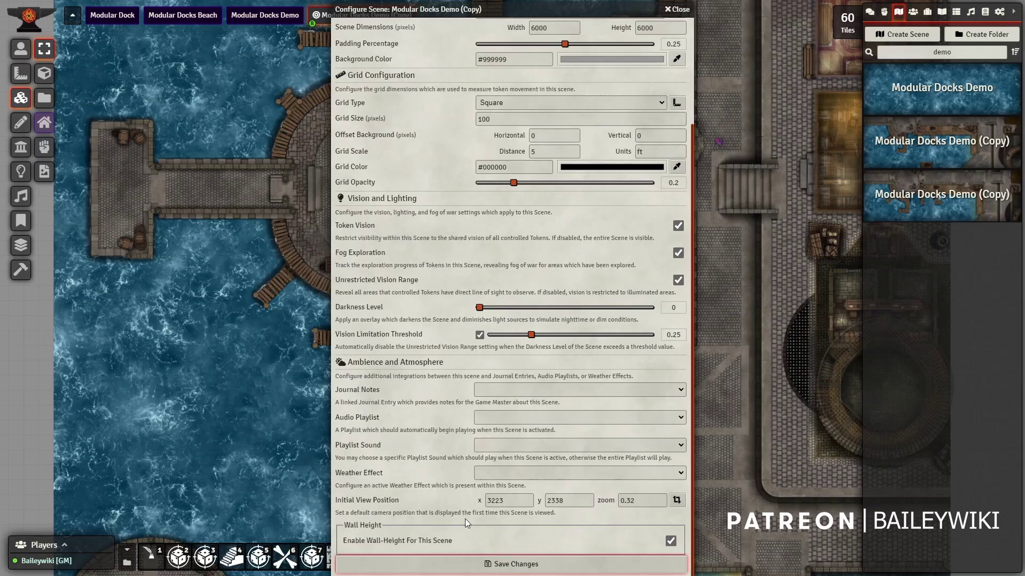
left_click(467, 564)
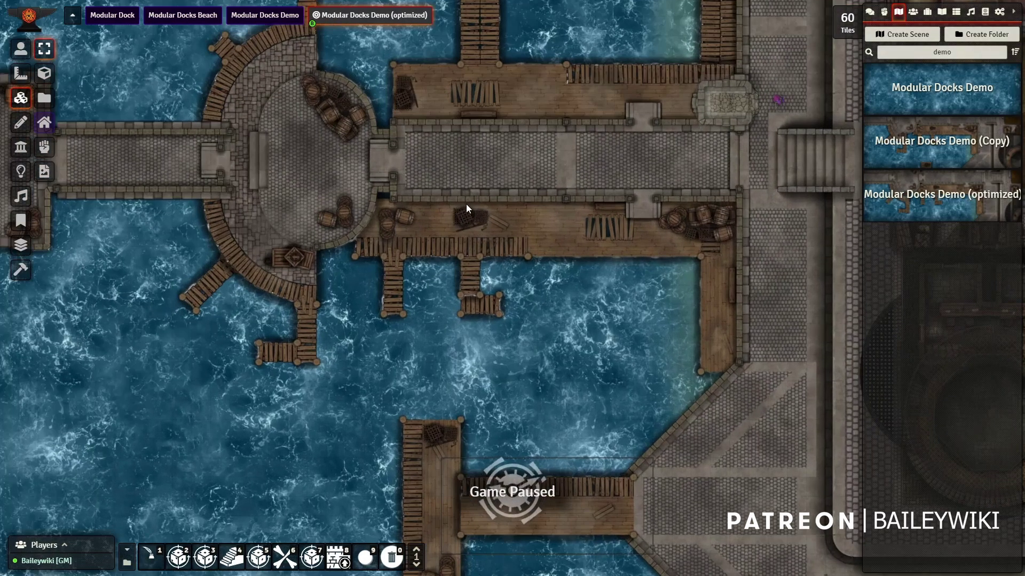
Look over the whole optimized docks map, from the piers to the city buildings and the lower quay
scroll(466, 207, "down", 10)
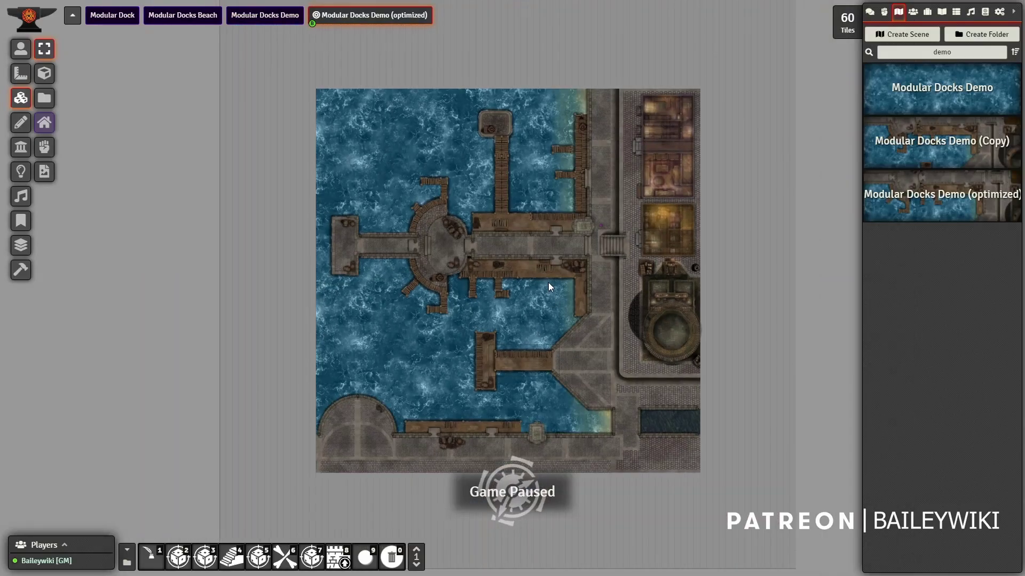
left_click_drag(549, 283, 545, 264)
scroll(524, 320, "up", 8)
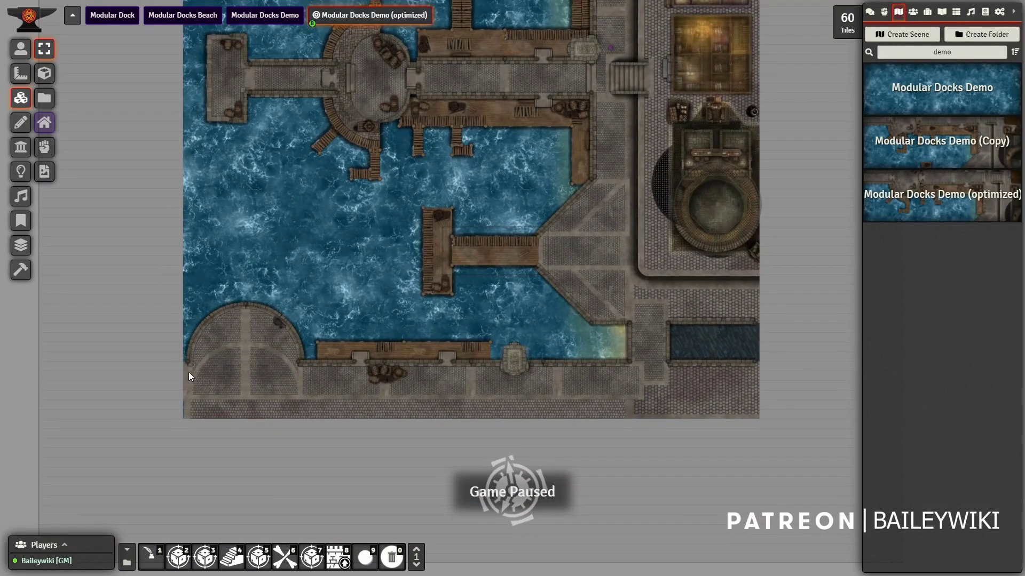
left_click_drag(770, 261, 780, 290)
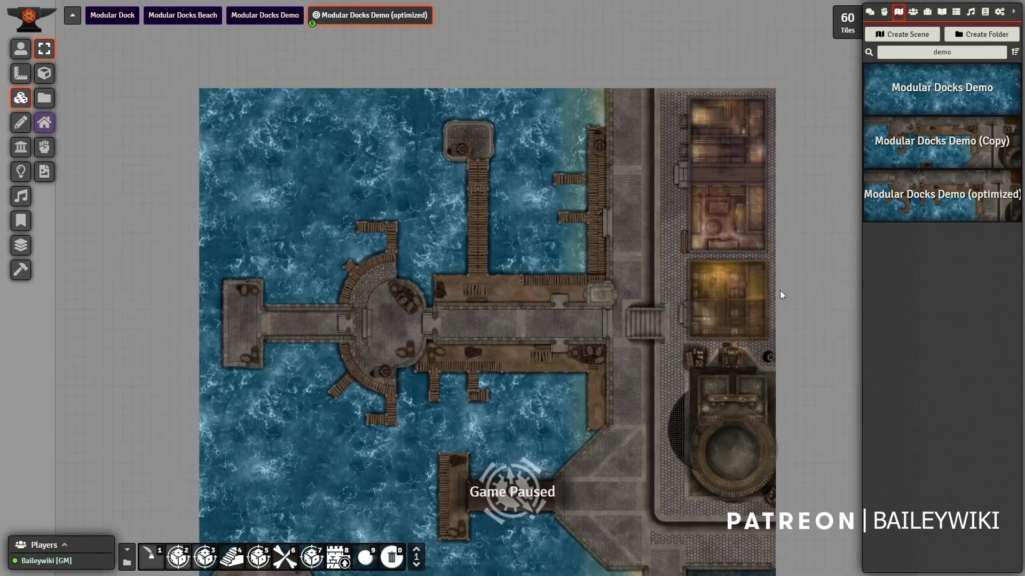
left_click_drag(285, 362, 261, 281)
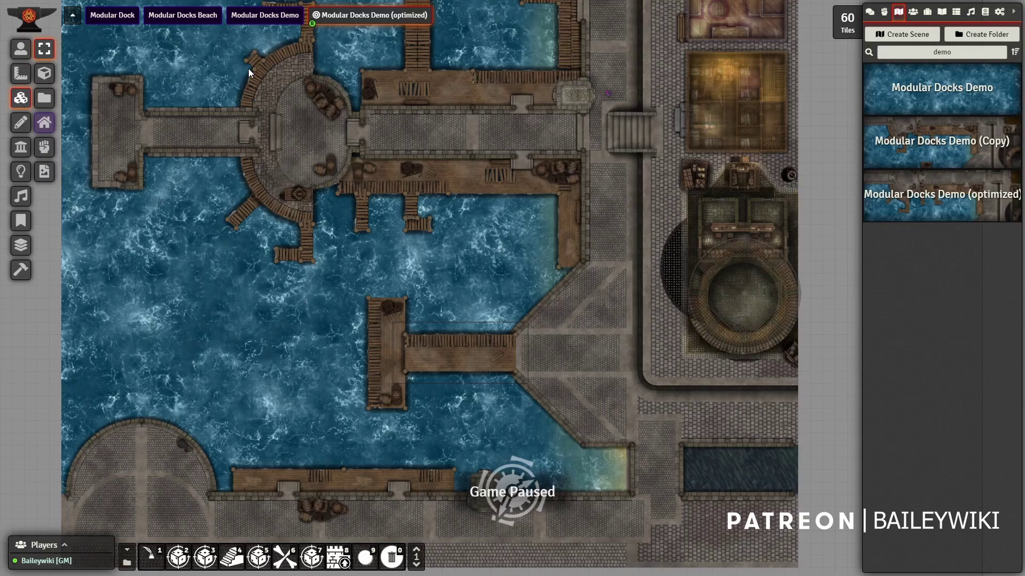
Preview the image files in the optimized scene's background folder as large thumbnails and leave the scene configuration unchanged
right_click(361, 15)
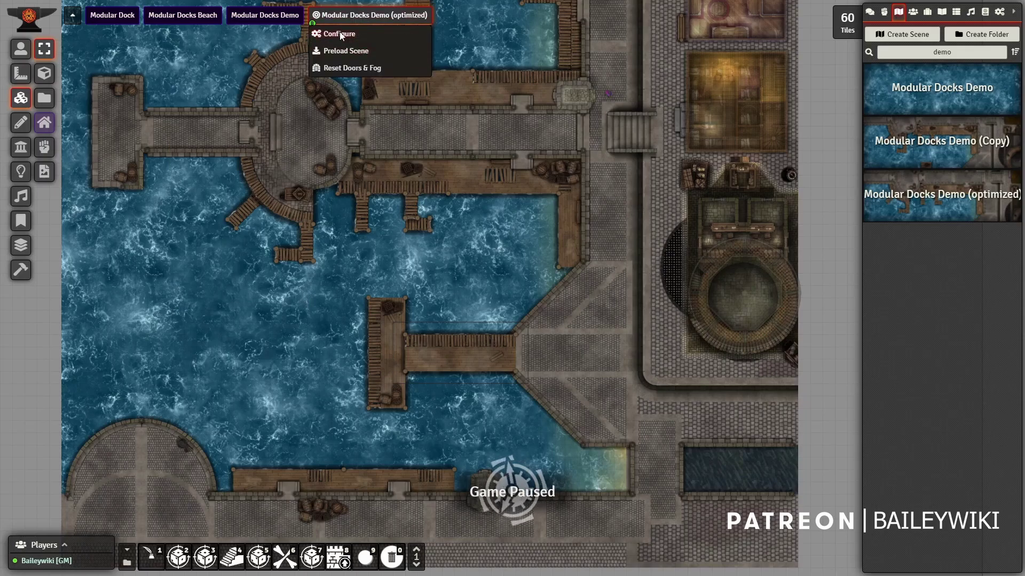
left_click(342, 35)
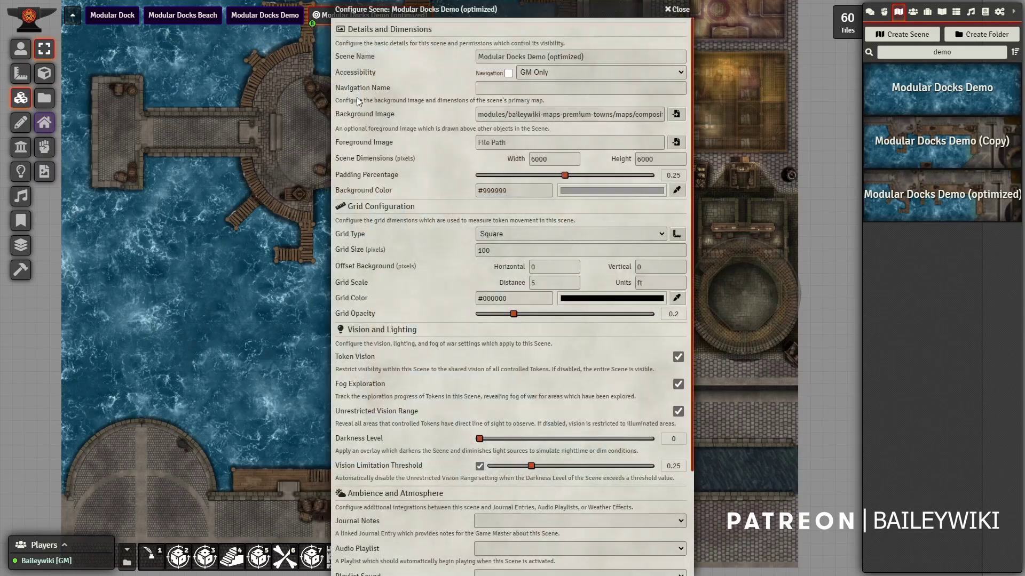
left_click(676, 115)
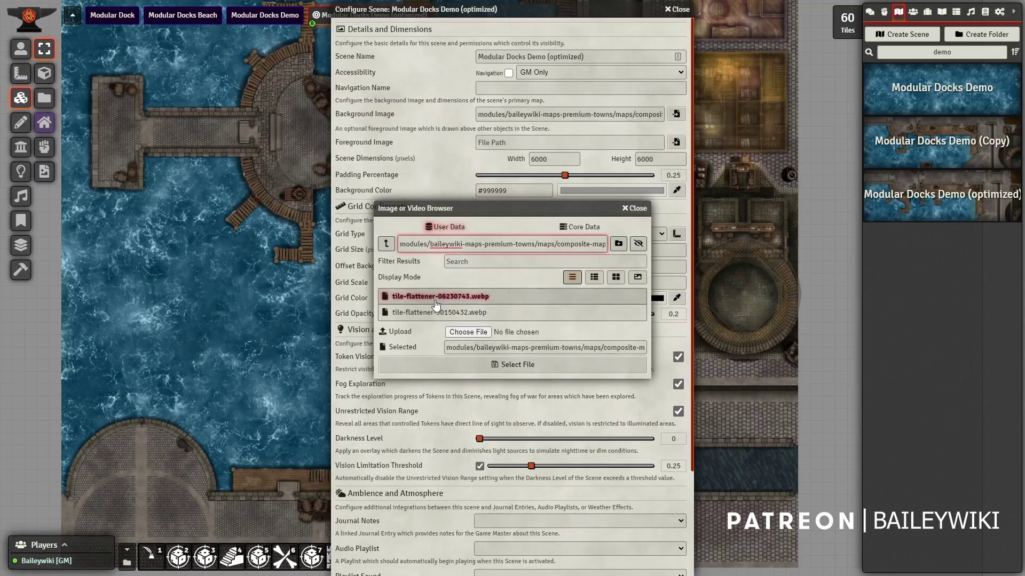
left_click(637, 277)
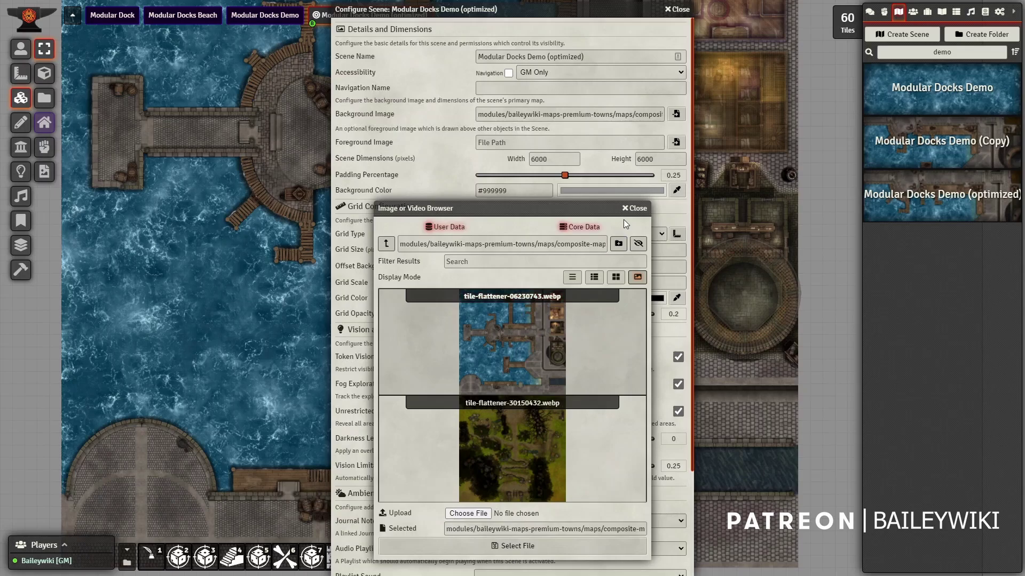
left_click(636, 208)
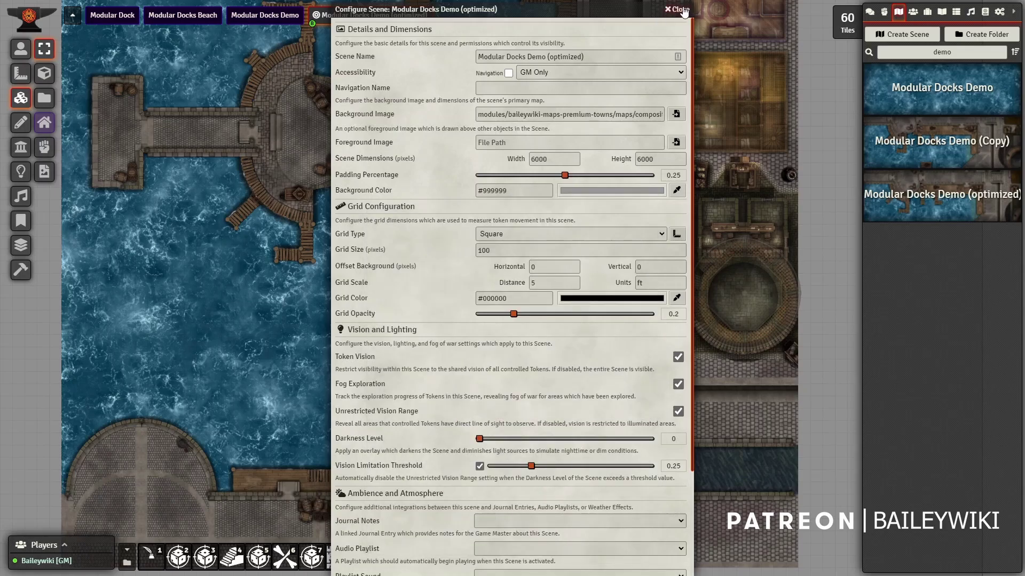
left_click(681, 10)
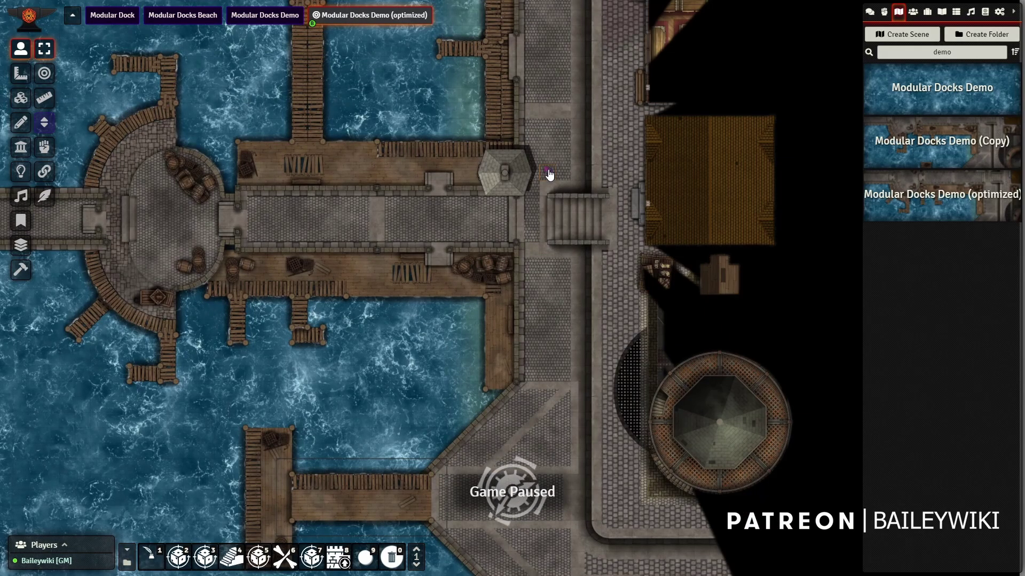
Move the token from beside the small stone tower across the steps to the door of the yellow-roofed building
left_click_drag(548, 172, 532, 200)
key("Right")
key("Right")
key("Right")
key("Right")
key("Right")
key("Right")
key("Right")
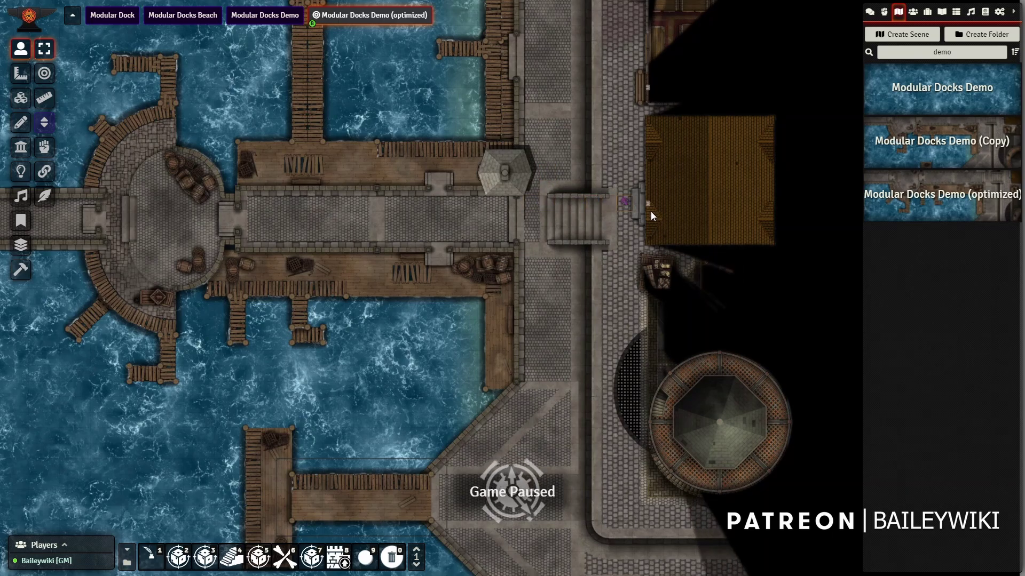
Open the building's door and walk the token through the main room into the small room by the spiral stairs
left_click(647, 203)
key("Right")
key("Right")
key("Right")
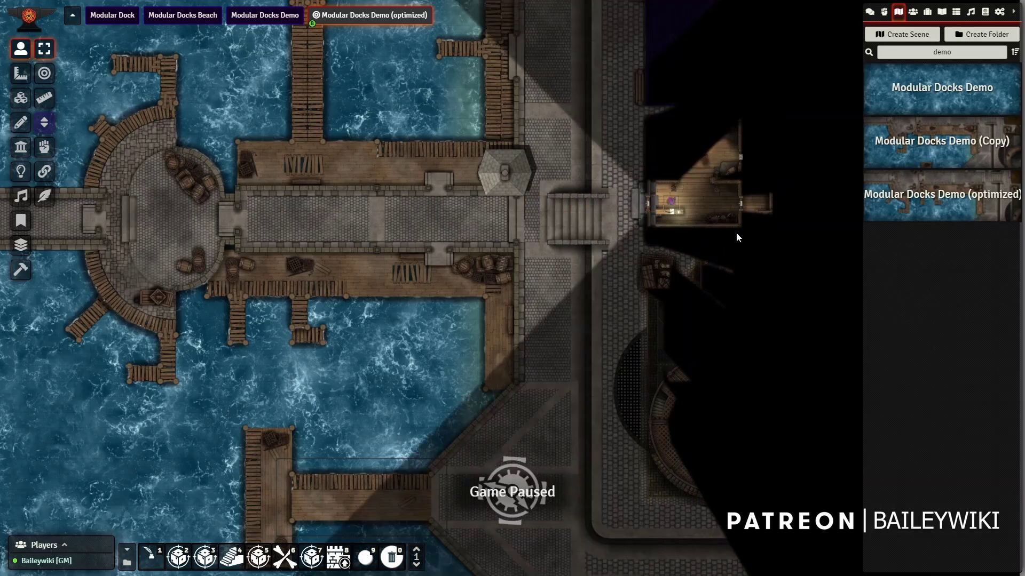
key("Right")
scroll(746, 229, "up", 9)
left_click_drag(623, 249, 396, 309)
key("Right")
key("Right")
key("Right")
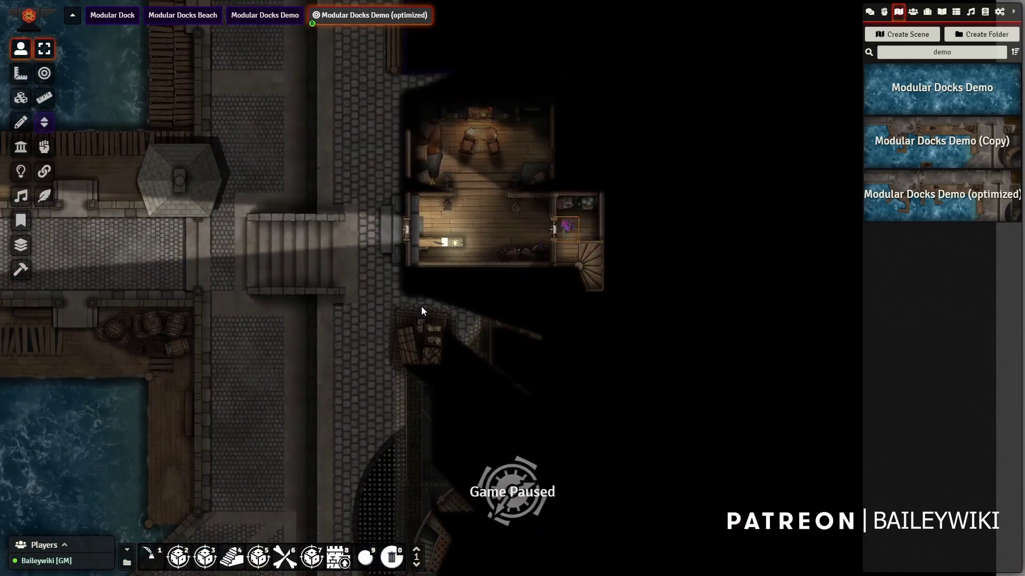
Walk the token up the spiral staircase to the building's upper floor
key("Down")
key("Right")
key("Down")
key("Left")
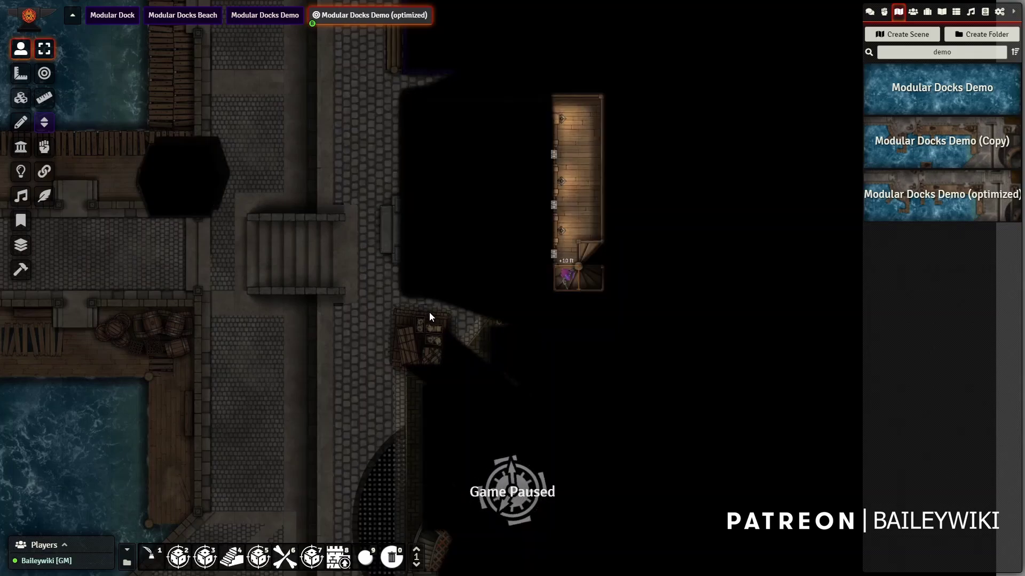
key("Up")
key("Down")
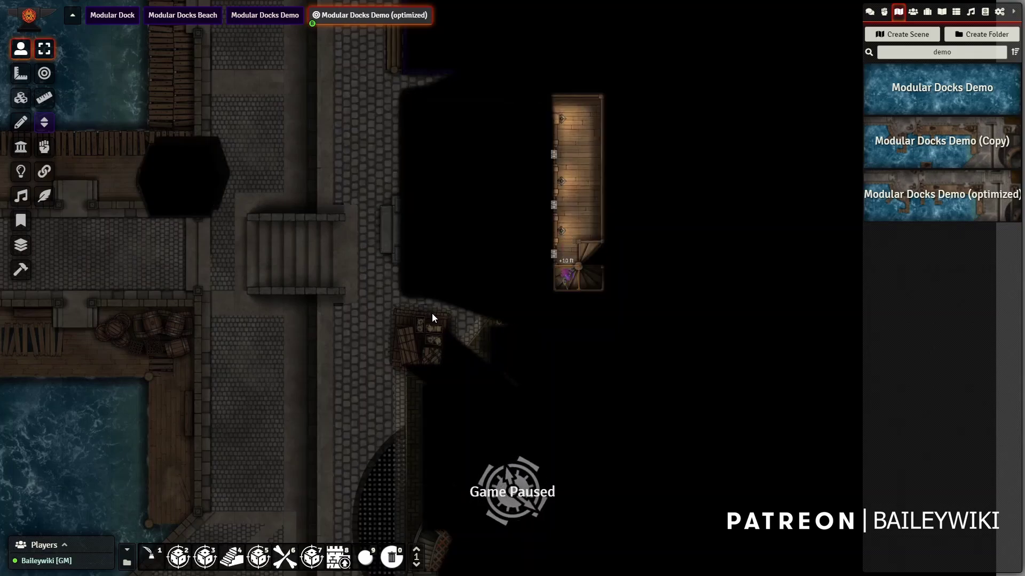
Take the token back down the spiral staircase and walk it toward the ground-floor main room
key("Right")
key("Up")
key("Left")
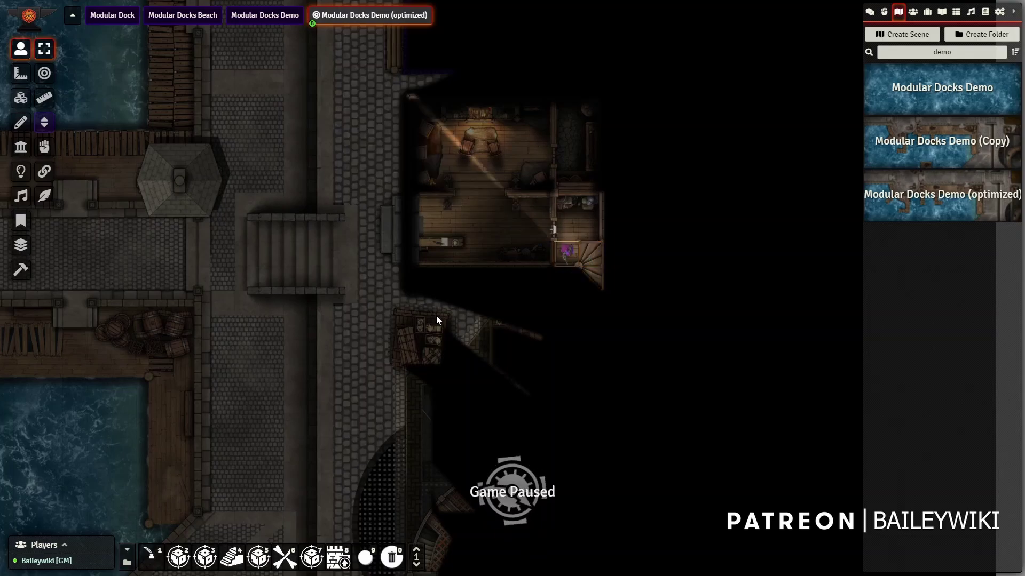
key("Up")
key("Left")
key("Left")
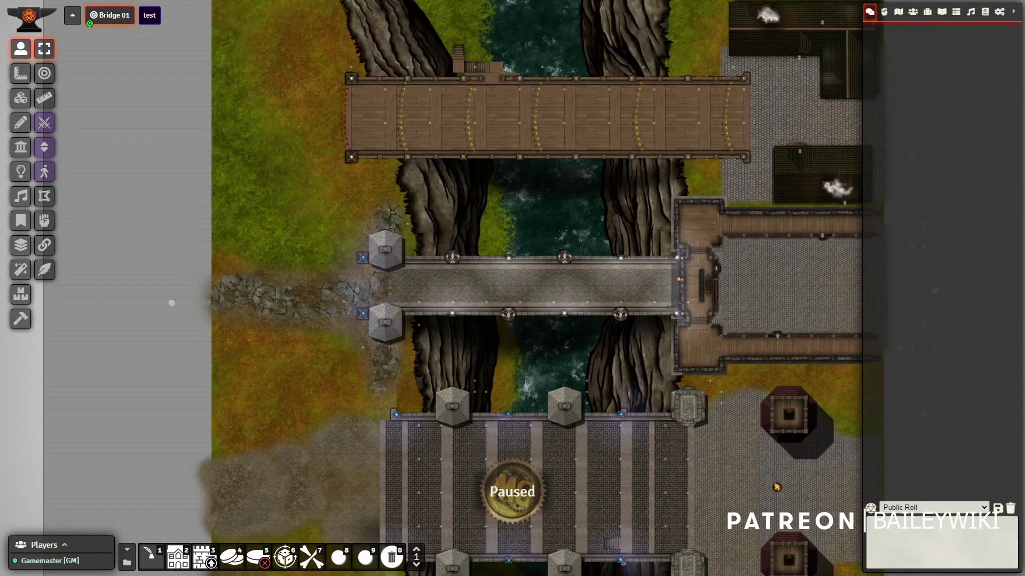
In the Bridge 01 scene, switch to the tile controls and turn on Token Attacher Quick Edit mode
left_click_drag(430, 201, 416, 116)
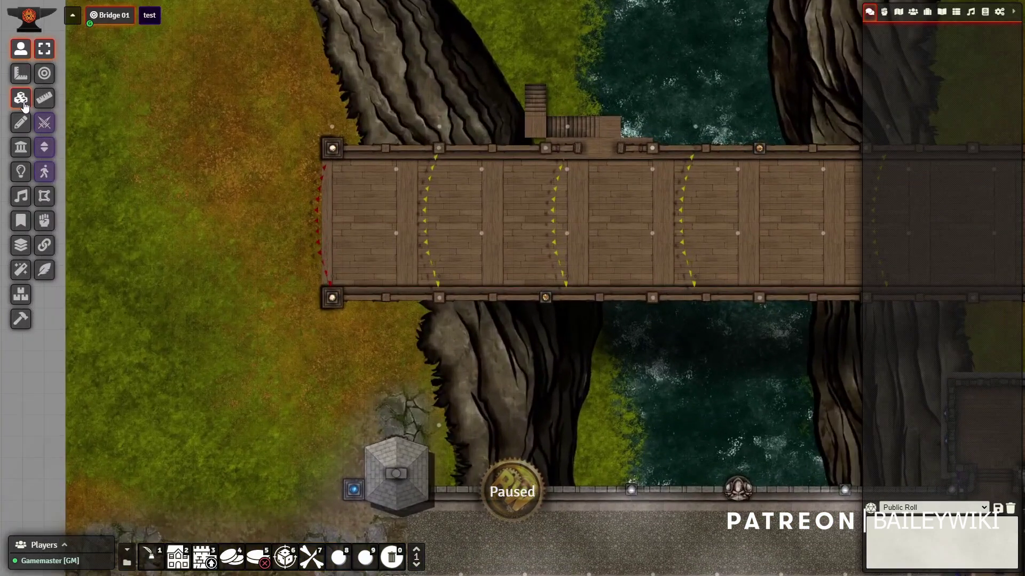
left_click(23, 102)
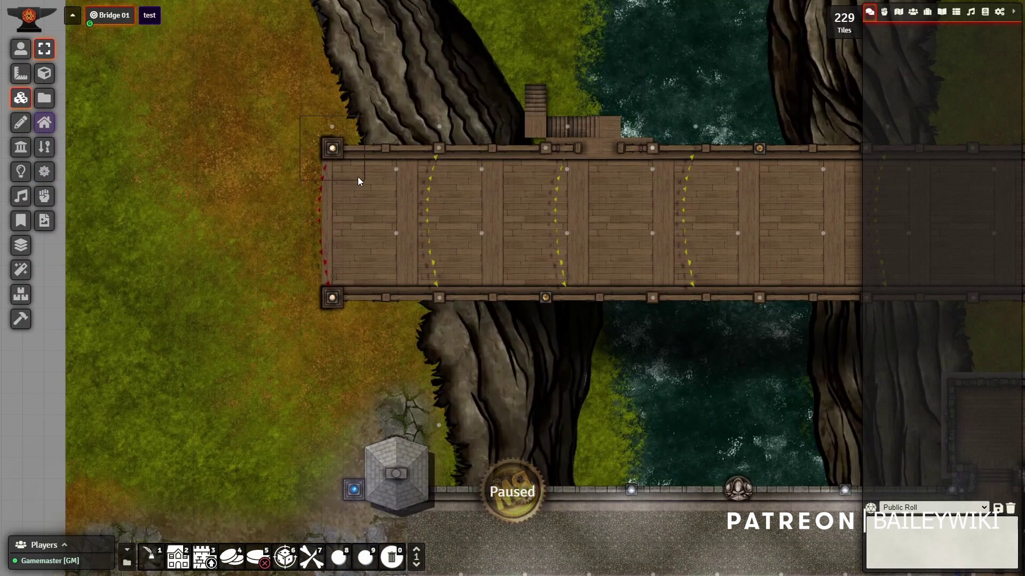
left_click(154, 555)
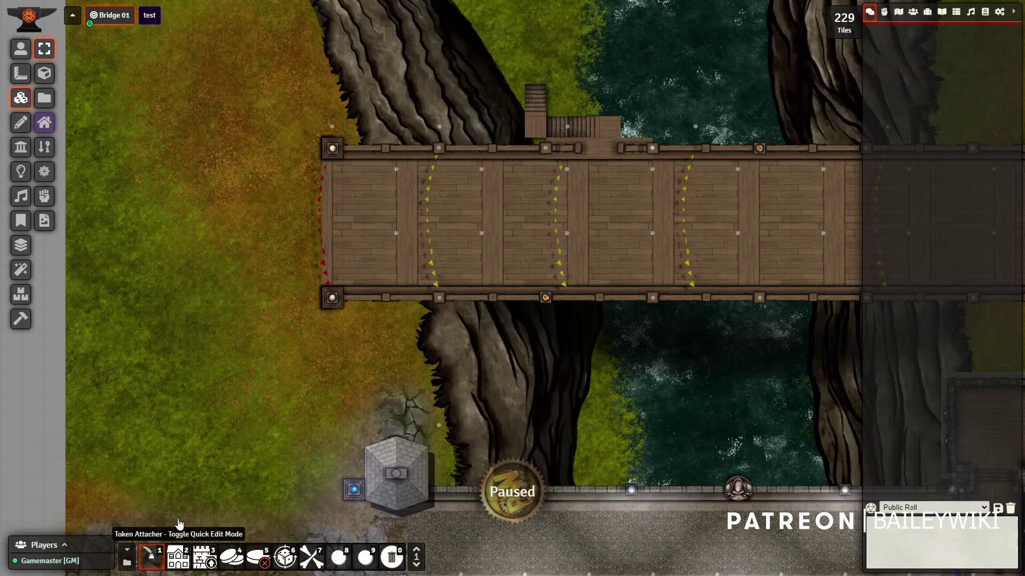
Try pulling one floor tile and one railing tile off the wooden bridge, and undo both moves
left_click_drag(361, 213, 300, 205)
left_click_drag(376, 151, 383, 98)
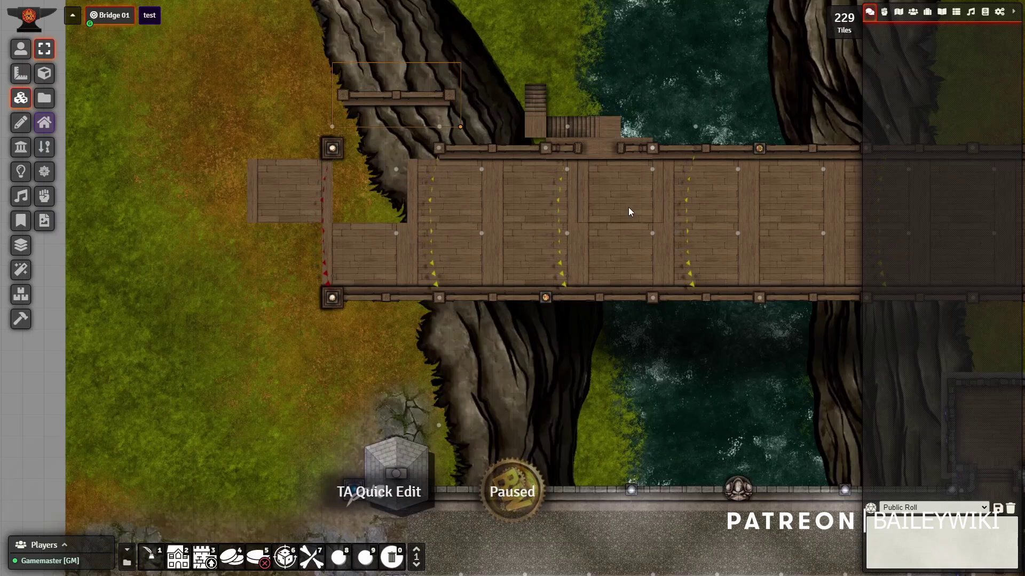
key("ctrl+z")
key("ctrl+z")
Flatten the wooden bridge's selected floor tiles into one image saved on the server and imported as a new tile in the current scene
scroll(458, 193, "down", 2)
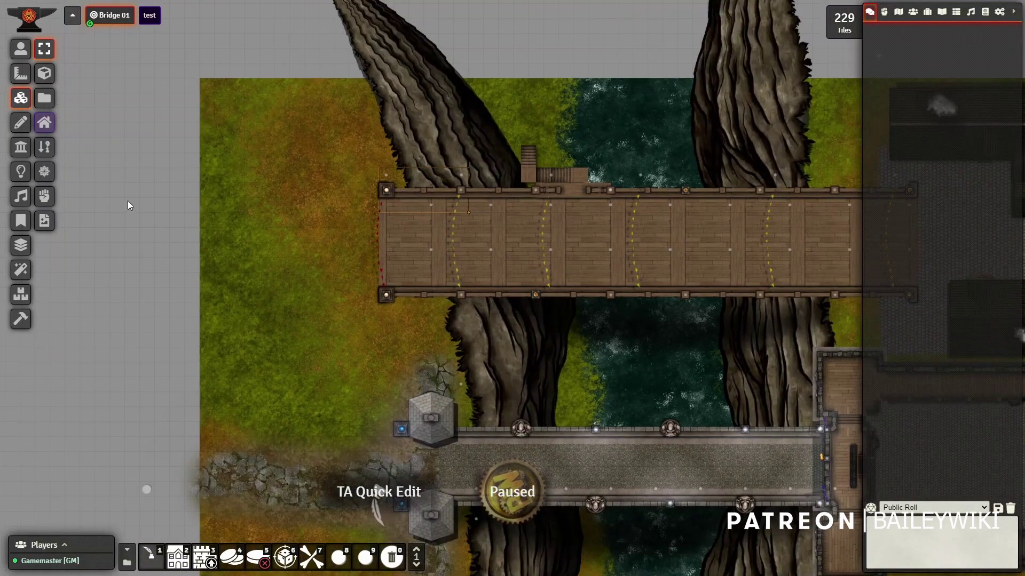
left_click_drag(632, 351, 513, 323)
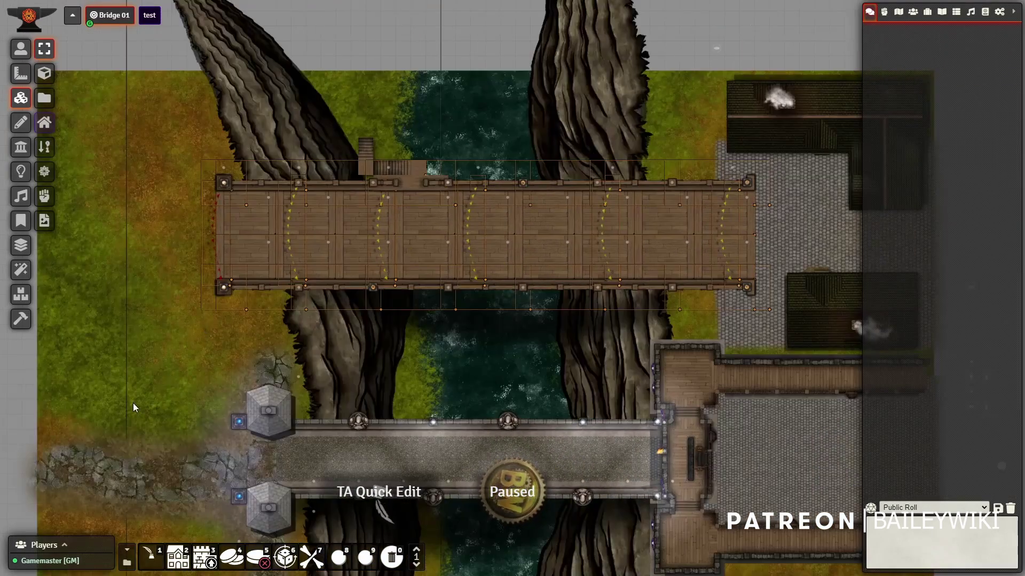
left_click(45, 224)
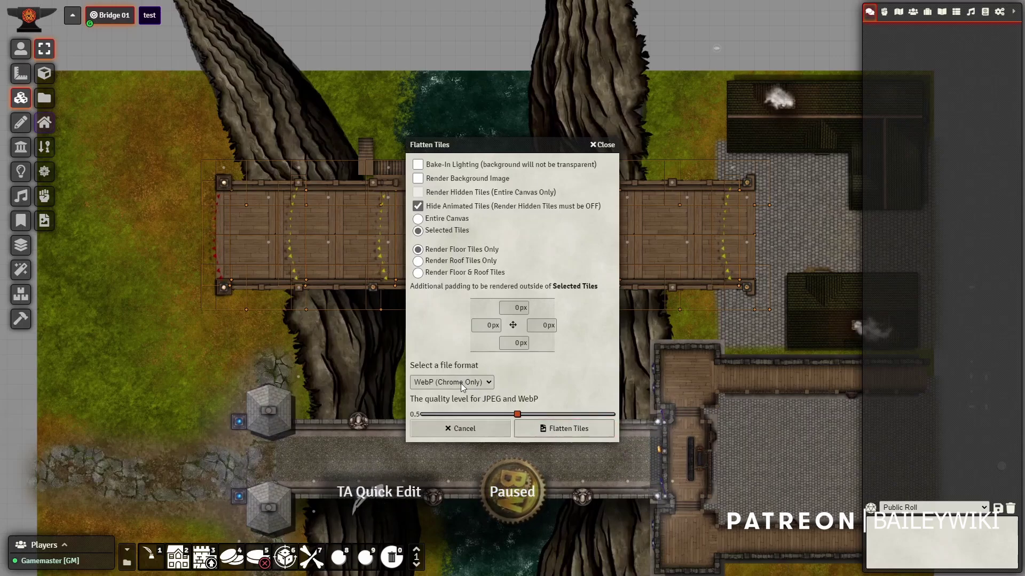
left_click(549, 428)
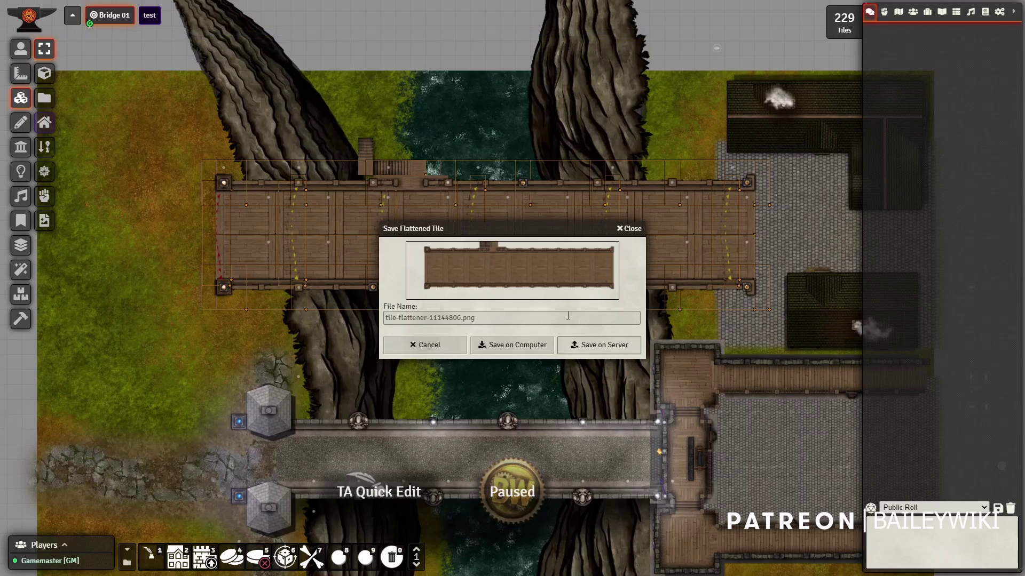
left_click(597, 347)
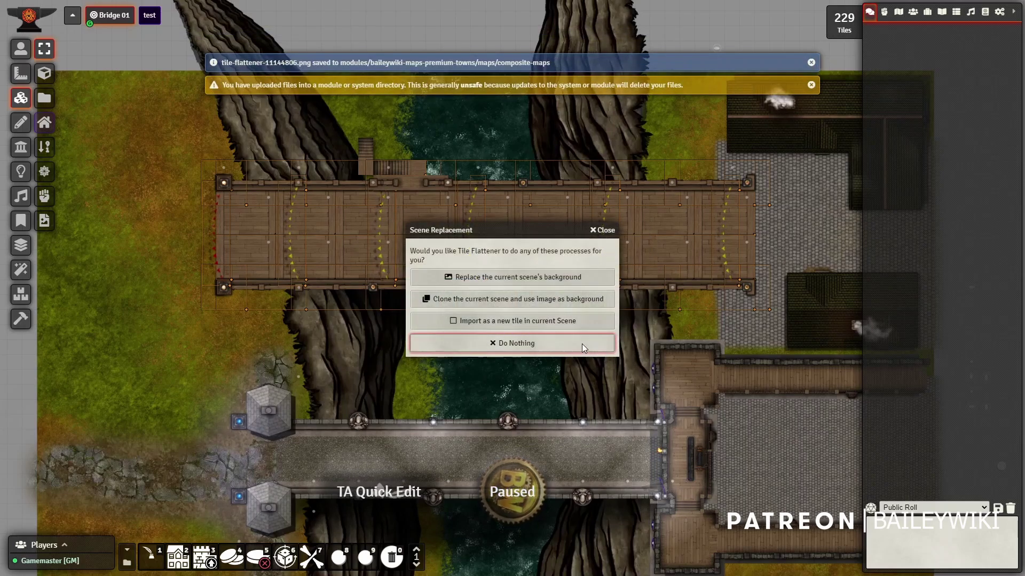
left_click(494, 322)
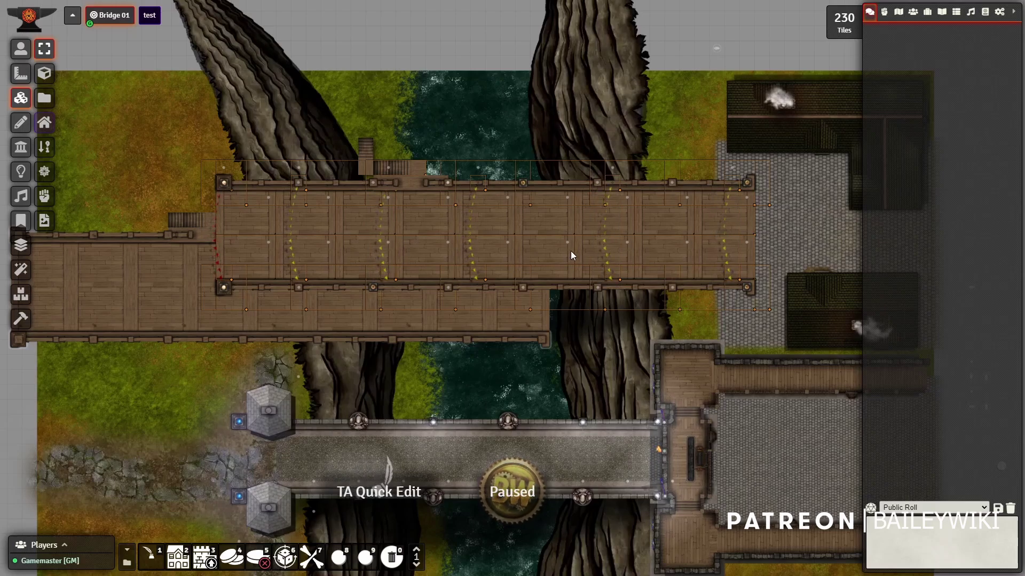
Delete the bridge's original tiles and move the flattened bridge tile into their place between the corner posts
key("Delete")
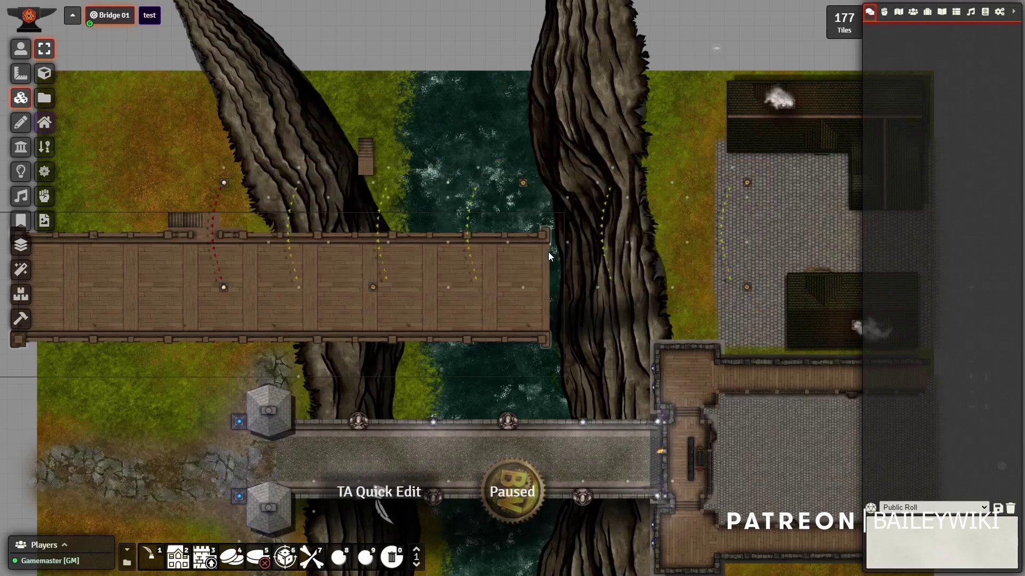
left_click_drag(114, 296, 322, 242)
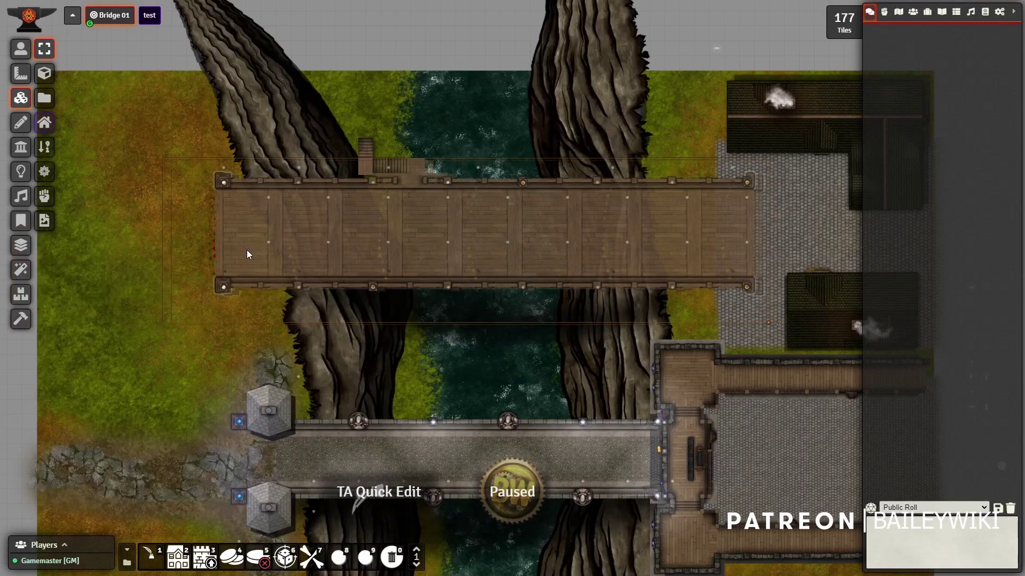
Examine the flattened wooden bridge up close, then look over the stone bridges and towers south of it
scroll(380, 247, "up", 3)
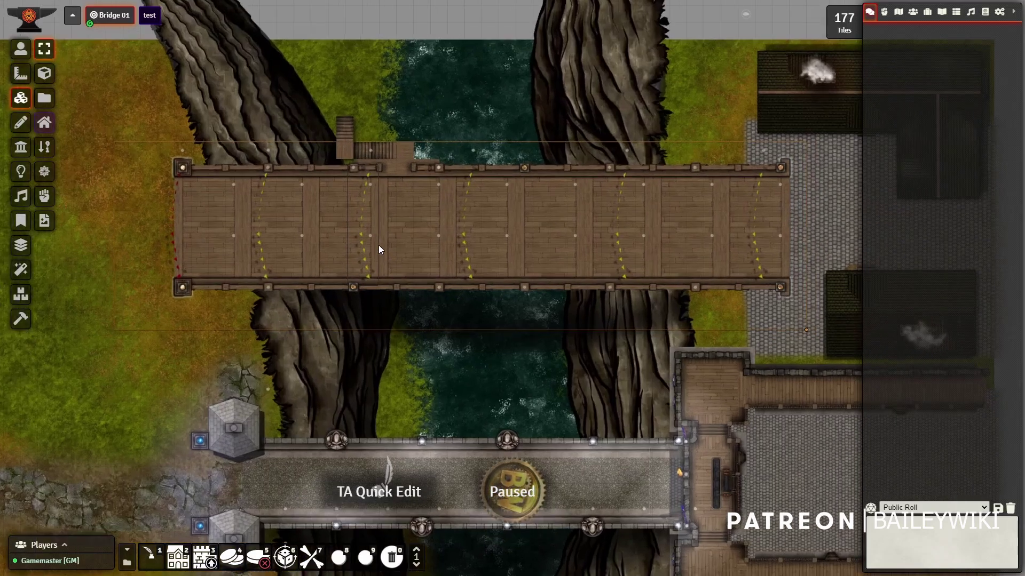
scroll(610, 230, "up", 4)
scroll(544, 214, "down", 1)
scroll(547, 165, "up", 2)
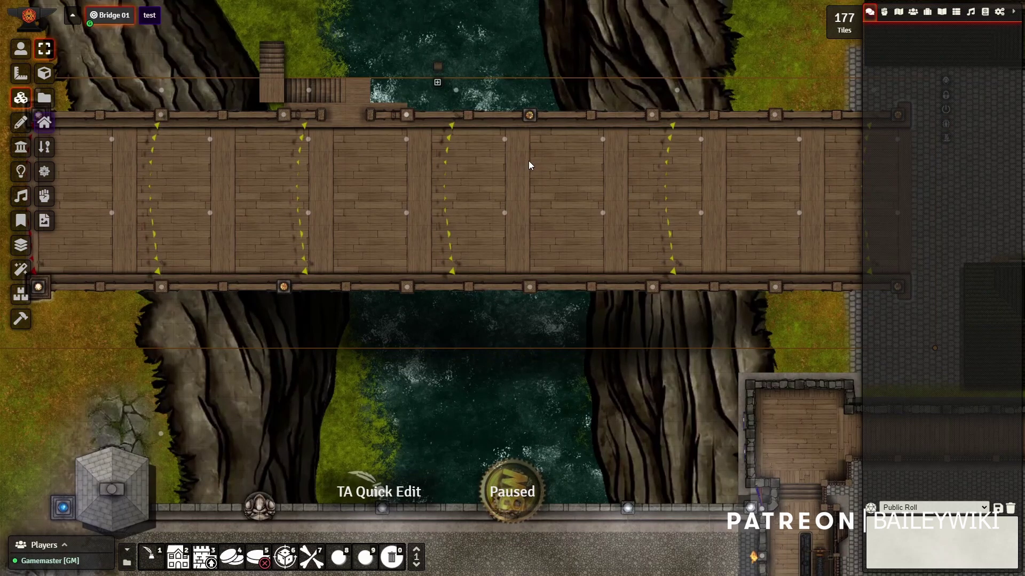
scroll(587, 194, "down", 5)
right_click(529, 188)
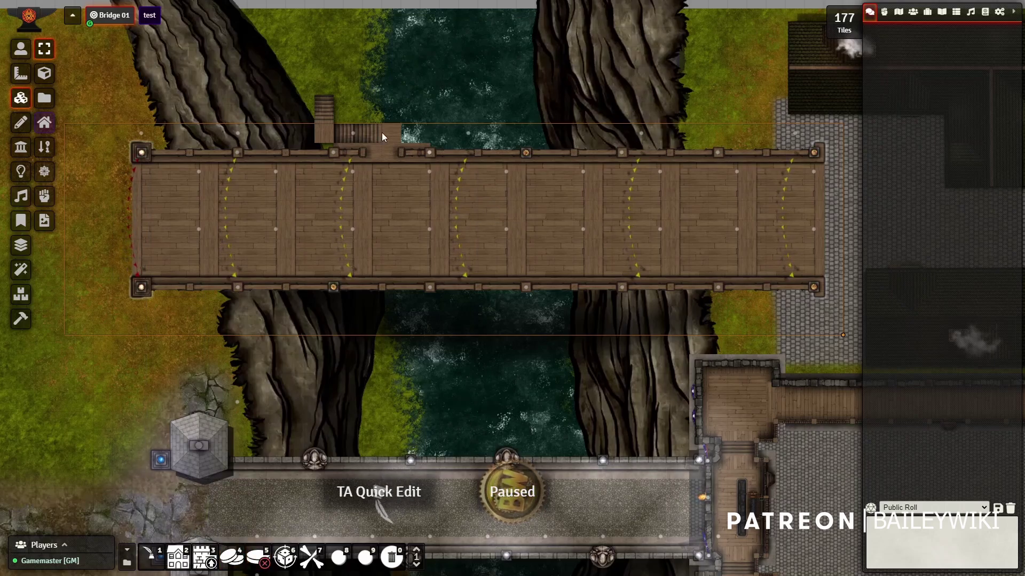
left_click(392, 366)
scroll(392, 366, "down", 6)
left_click_drag(592, 407, 505, 238)
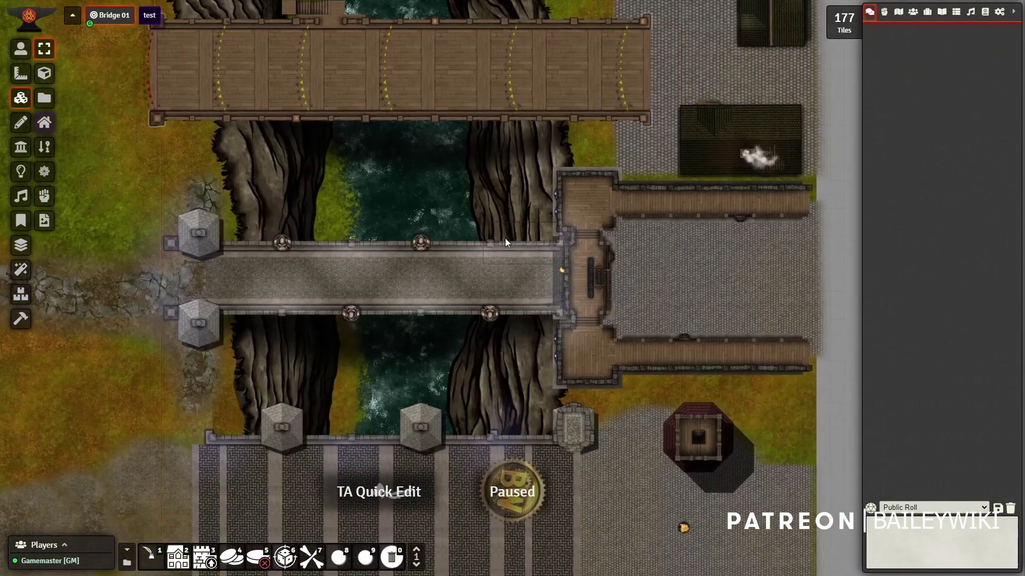
left_click_drag(452, 82, 542, 105)
left_click_drag(438, 427, 450, 294)
left_click_drag(643, 418, 546, 433)
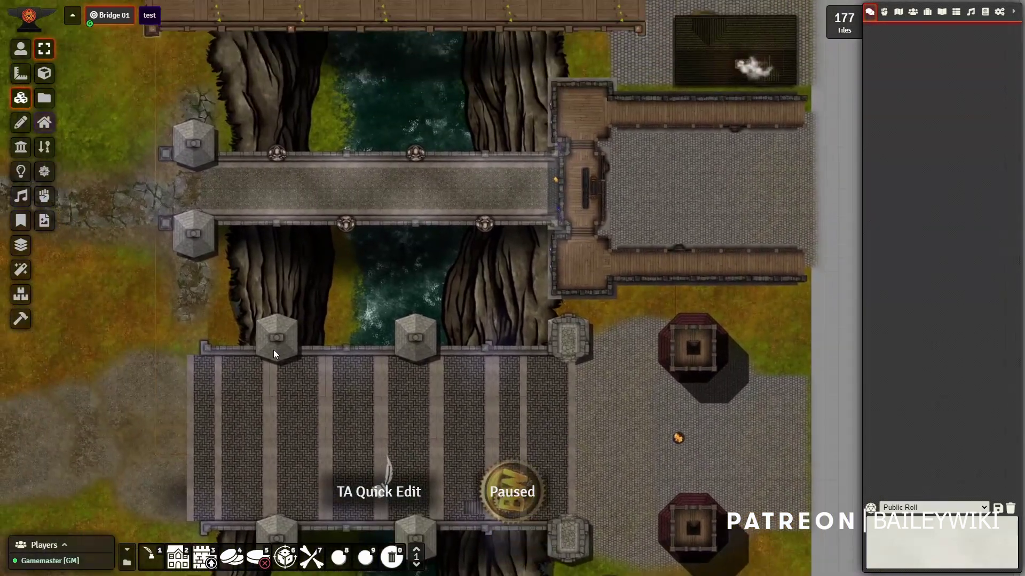
left_click_drag(542, 291, 594, 563)
scroll(481, 267, "up", 5)
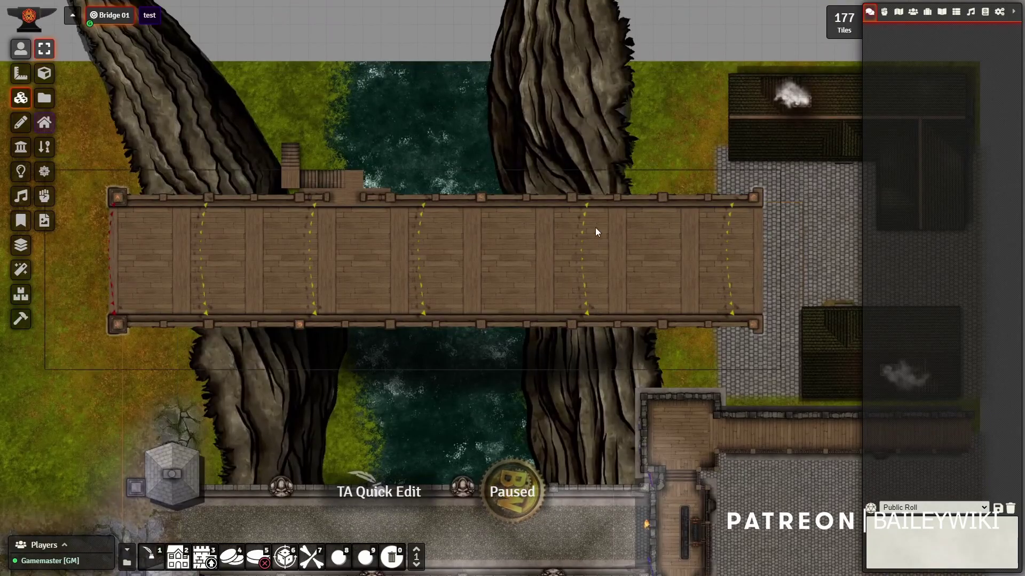
scroll(550, 397, "down", 6)
left_click_drag(572, 372, 598, 136)
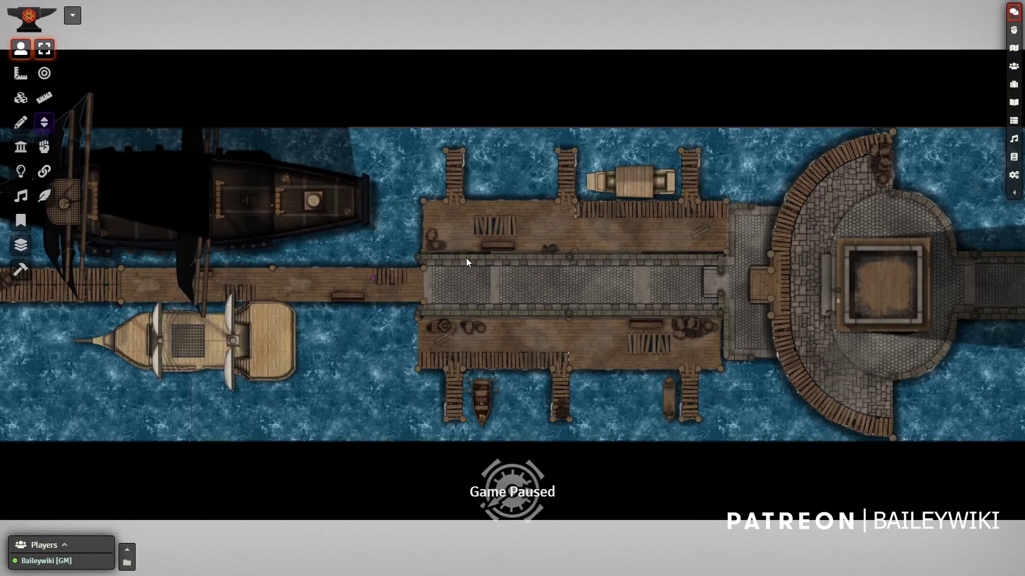
Look over the docks scene from the moored ships along the piers to the round stone plaza and its building
scroll(466, 258, "up", 2)
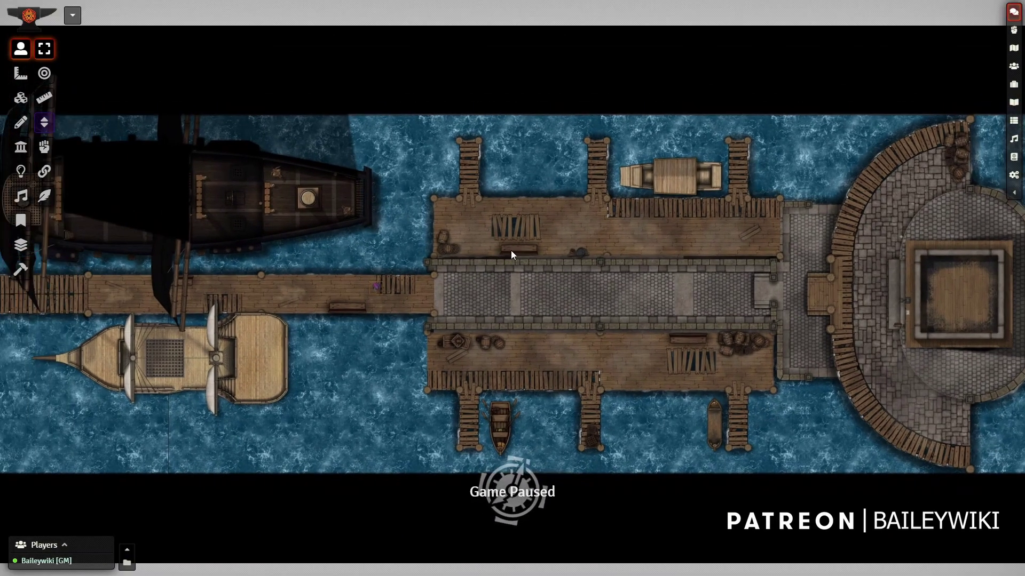
left_click_drag(510, 251, 578, 262)
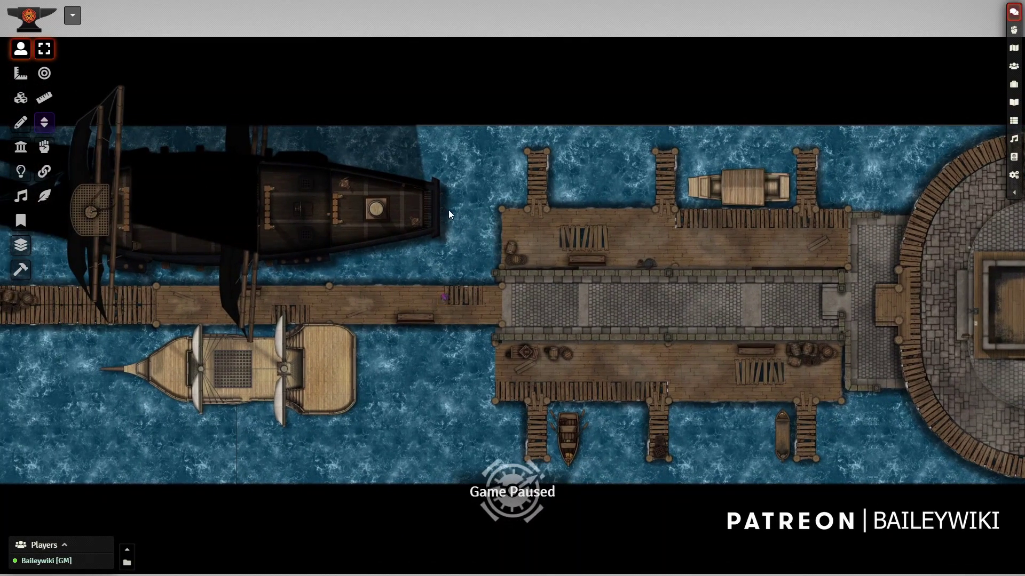
left_click_drag(446, 354, 492, 341)
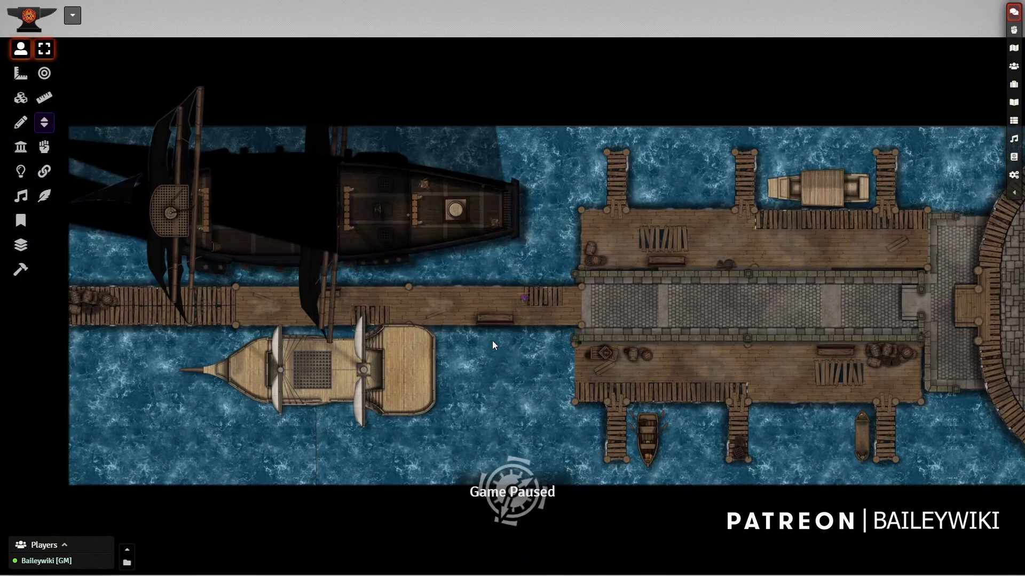
left_click_drag(726, 346, 469, 331)
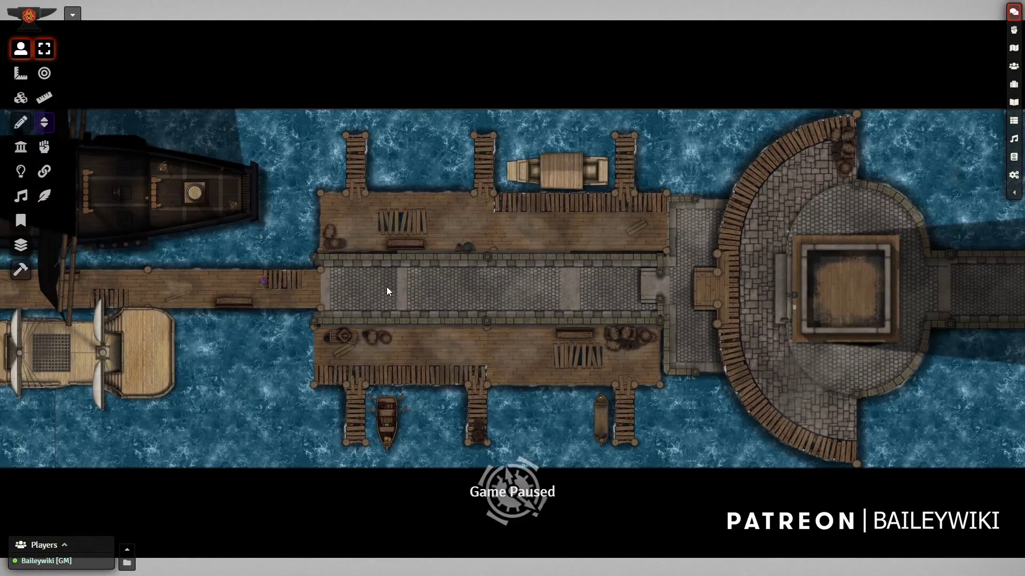
scroll(385, 286, "up", 5)
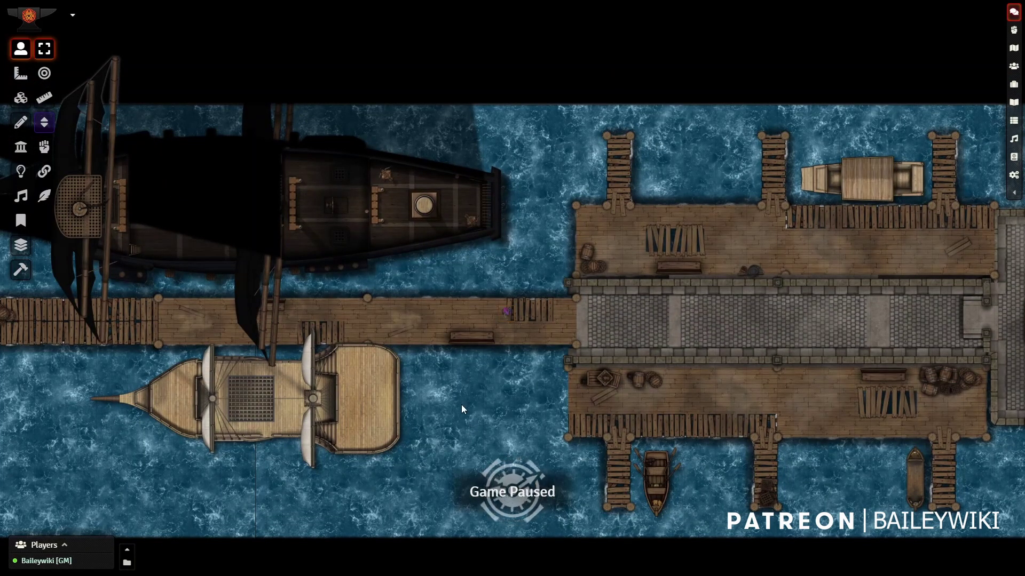
left_click_drag(885, 350, 380, 373)
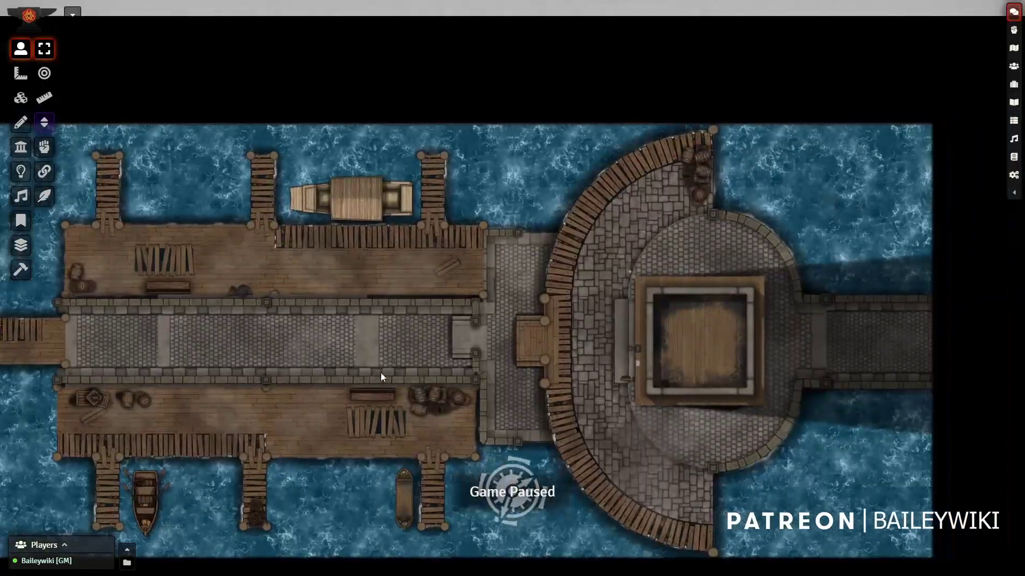
left_click_drag(148, 228, 204, 228)
left_click_drag(58, 336, 102, 336)
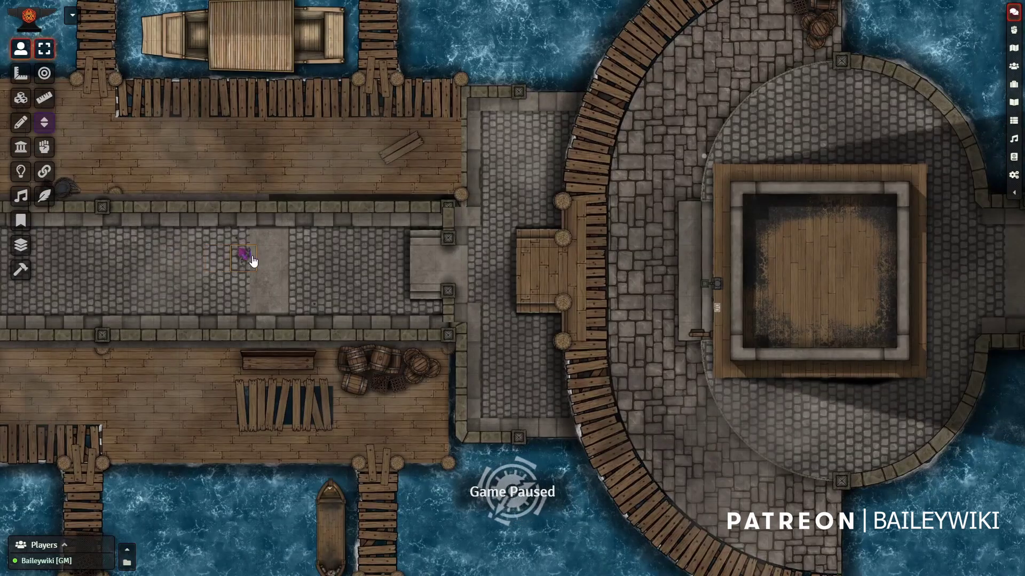
Move the token from the stone walkway to the plaza building's west door, open the door and step inside
left_click_drag(252, 260, 677, 270)
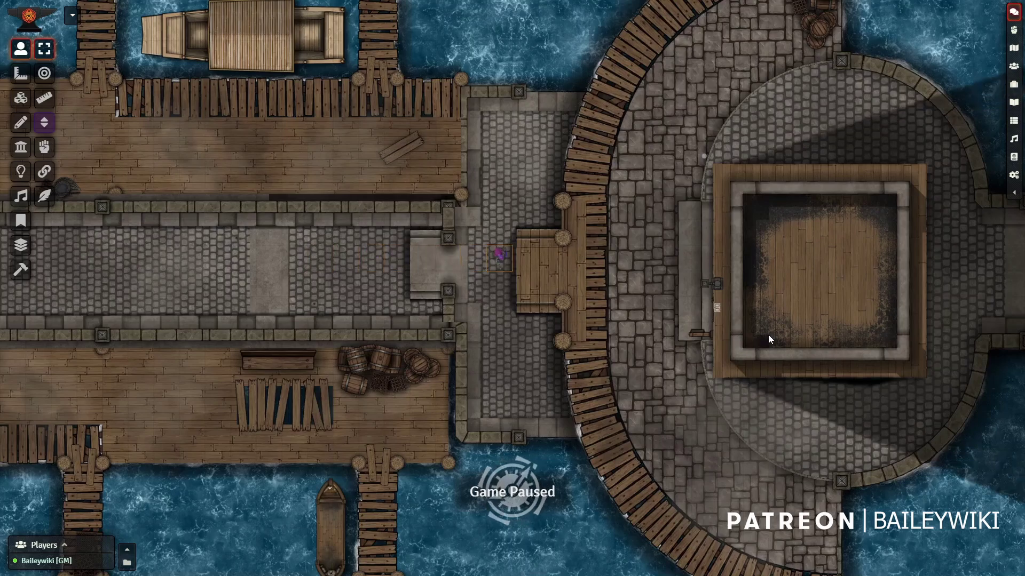
key("Down")
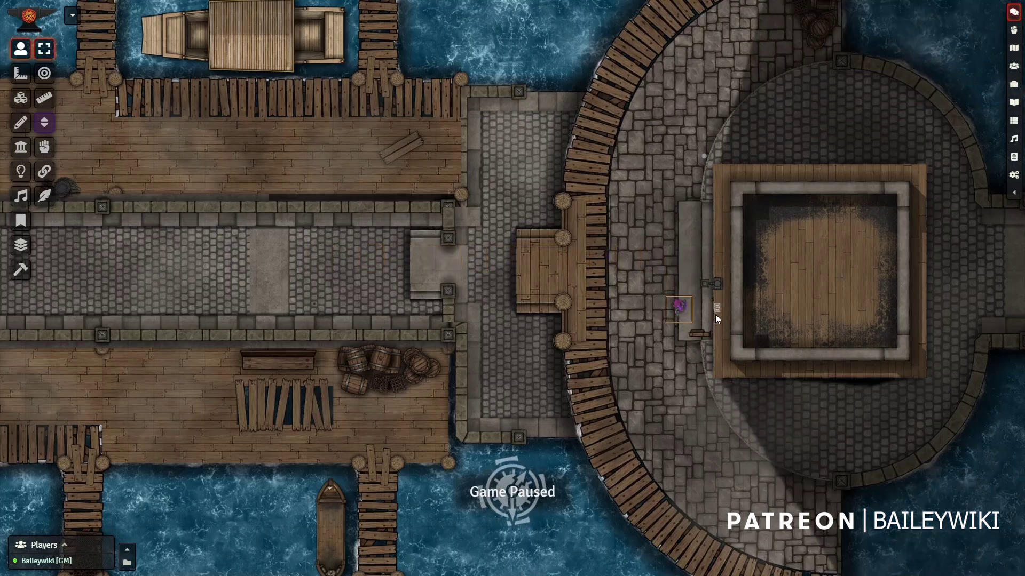
left_click(716, 315)
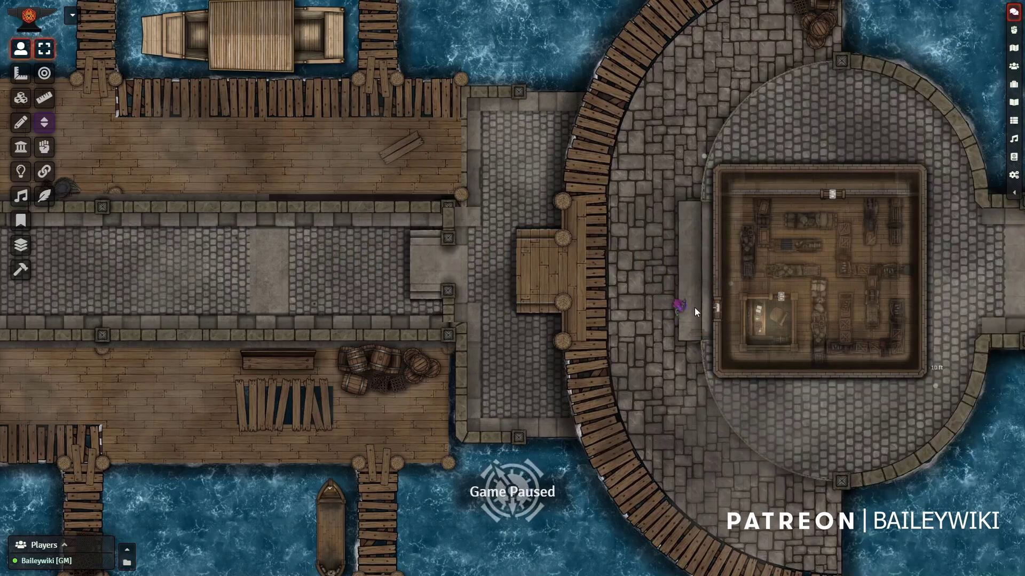
left_click(680, 308)
key("Right")
key("Right")
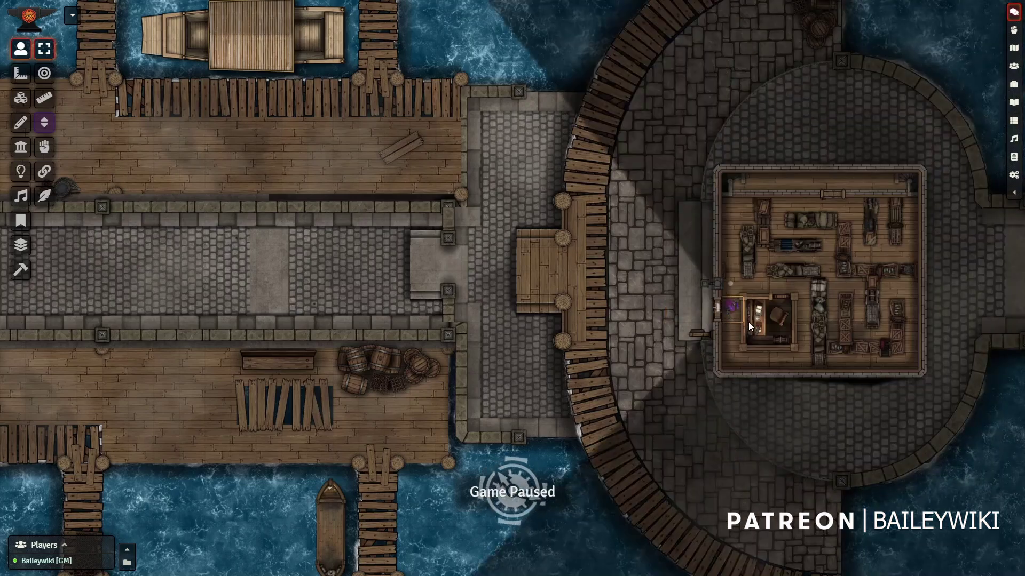
Walk the token between the storeroom's shelves and crates and through the north interior door into the back corridor
key("Up")
scroll(756, 315, "up", 5)
key("Right")
key("Right")
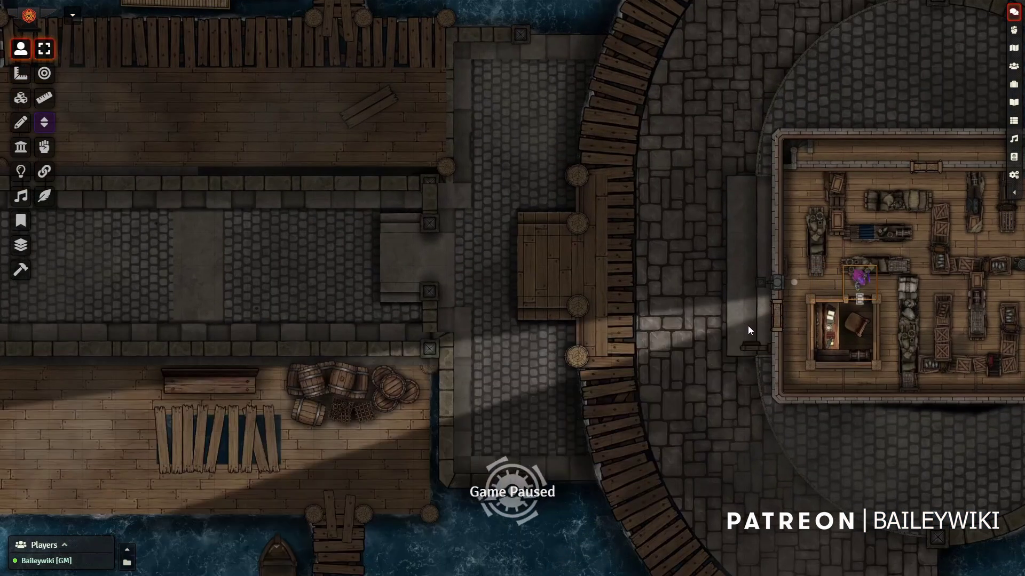
key("Up")
key("Right")
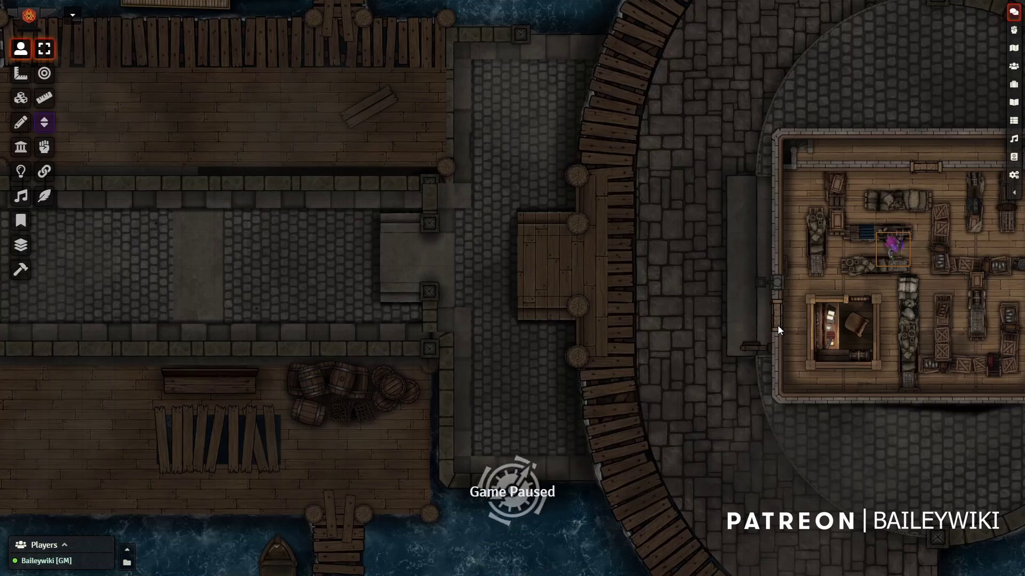
key("Right")
key("Up")
key("Left")
key("Left")
key("Up")
key("Right")
key("Right")
key("Up")
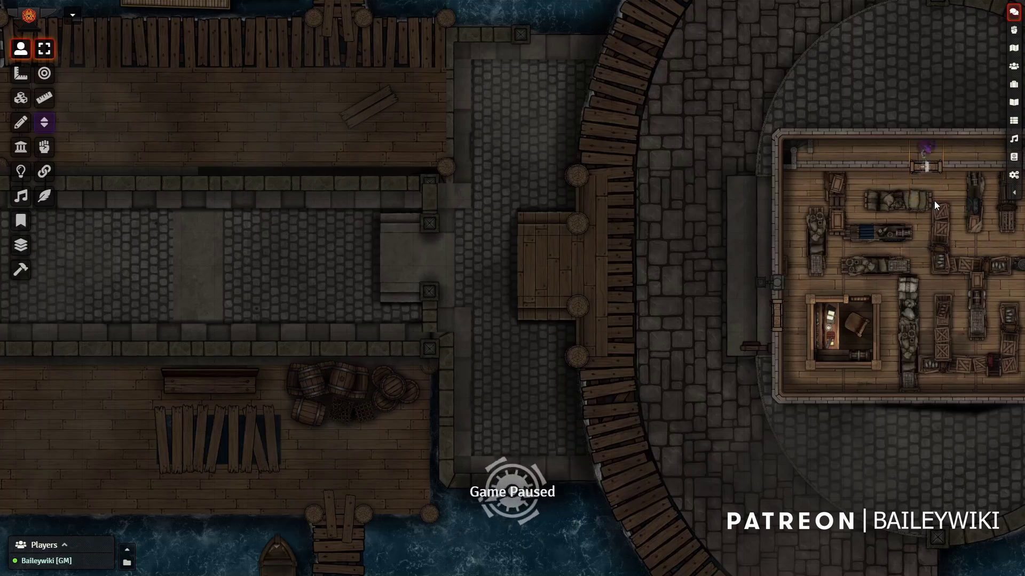
Walk the token west along the back corridor to the stairs and down into the middle of the basement tavern
key("Left")
key("Left")
key("Left")
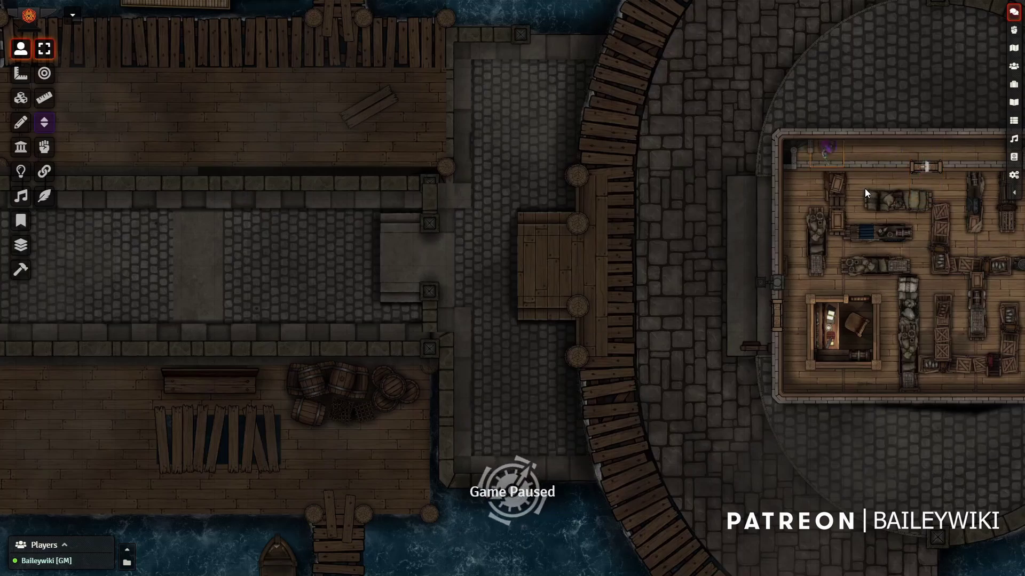
key("Left")
key("Right")
key("Right")
key("Right")
key("Down")
key("Down")
key("Down")
Examine the basement tavern room and its placement beside the docks map
left_click_drag(661, 359, 665, 183)
scroll(655, 220, "up", 5)
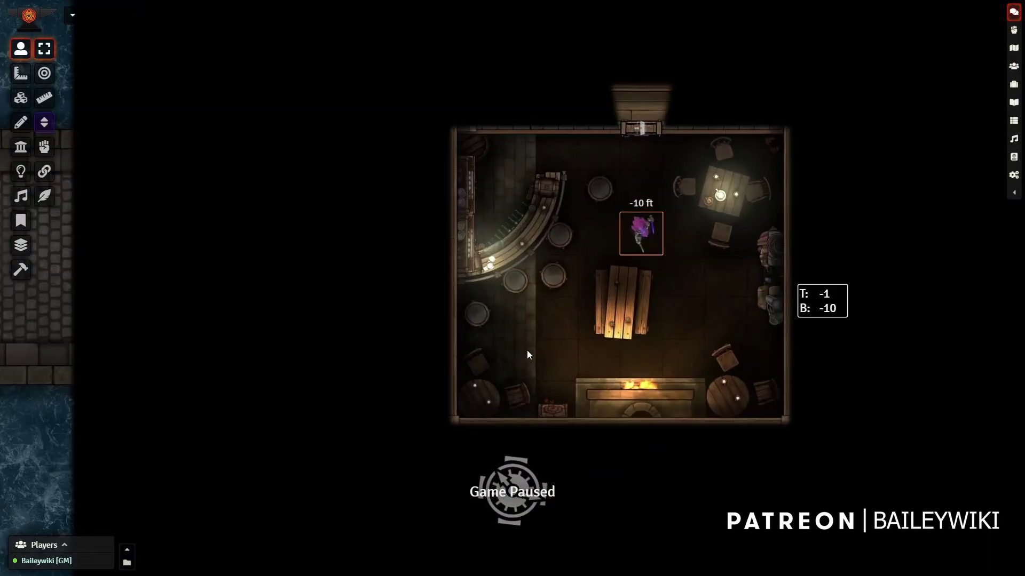
scroll(520, 354, "down", 5)
left_click_drag(480, 329, 607, 331)
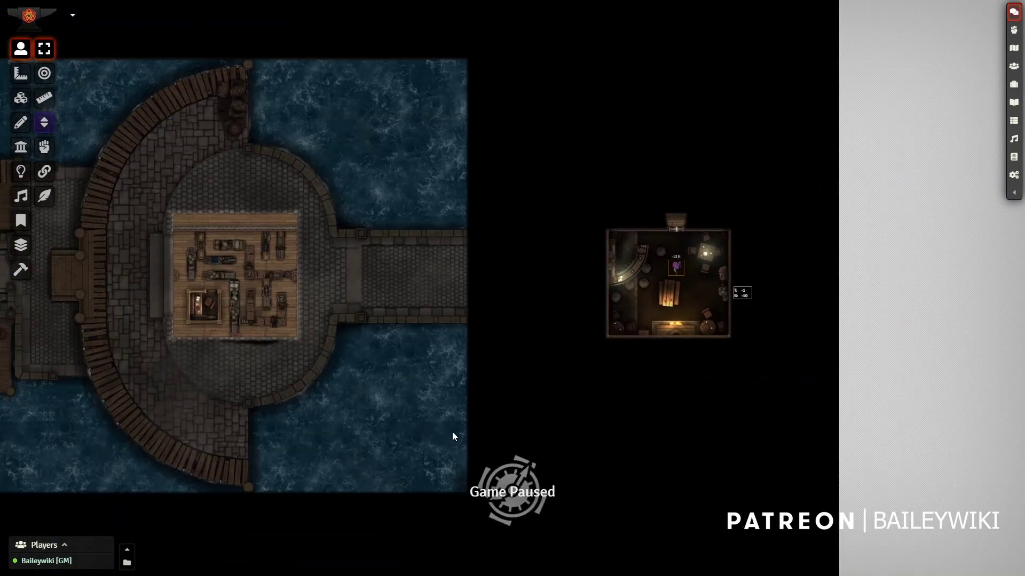
left_click_drag(566, 375, 470, 398)
scroll(470, 399, "up", 20)
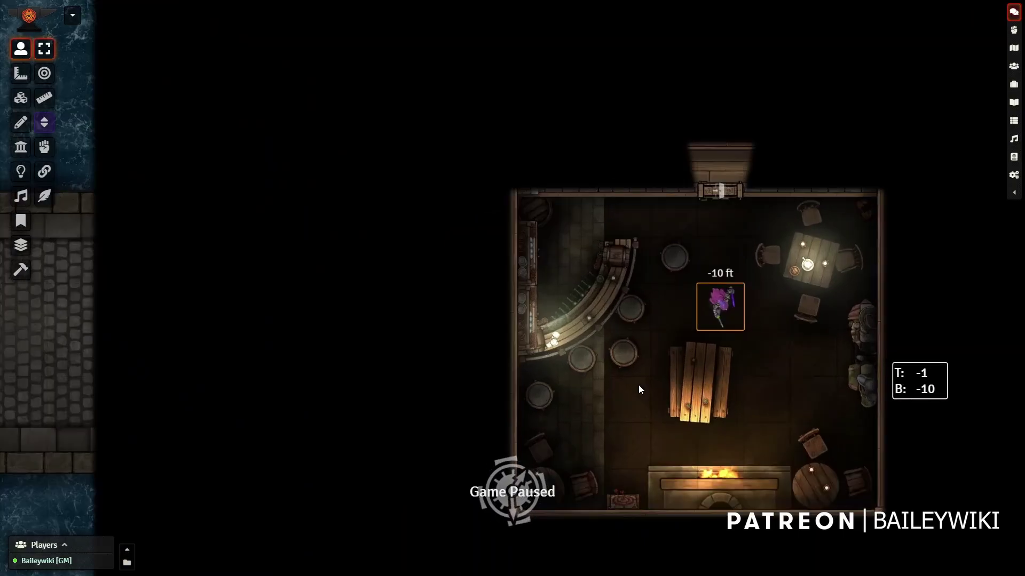